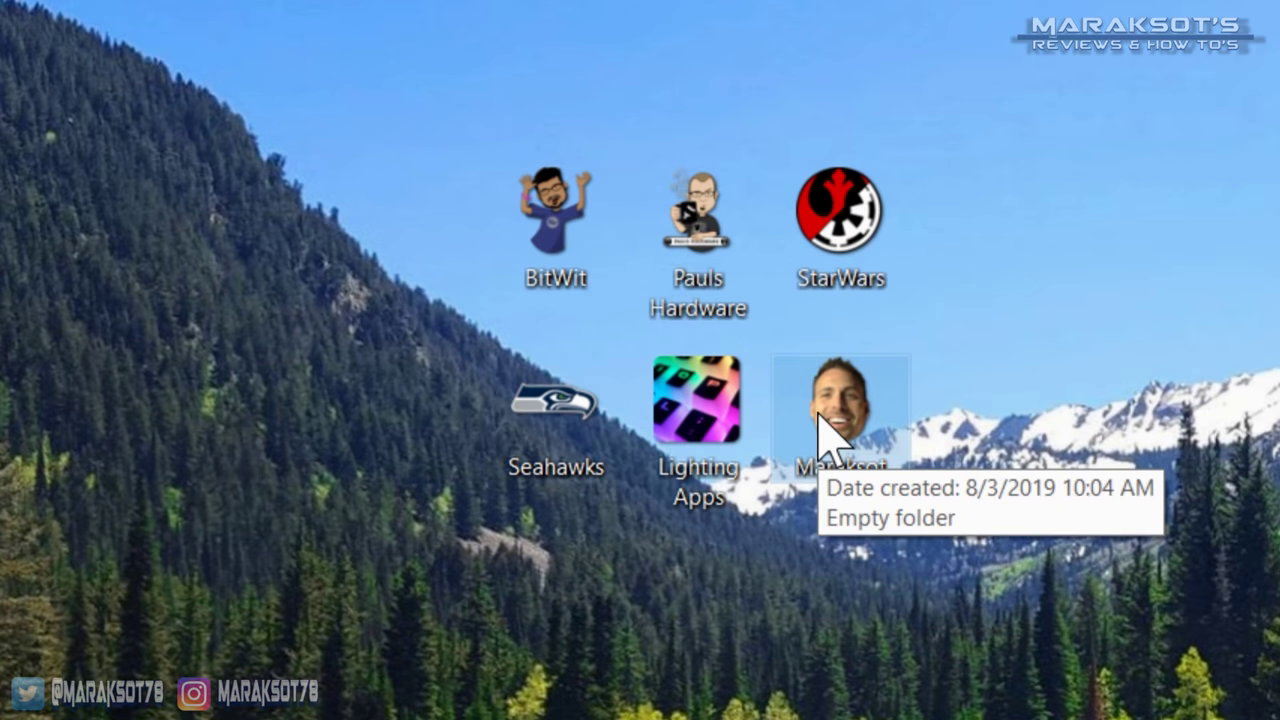
# Step: Open the Lighting Apps desktop folder and move its window up and to the right
pyautogui.doubleClick(712, 448)
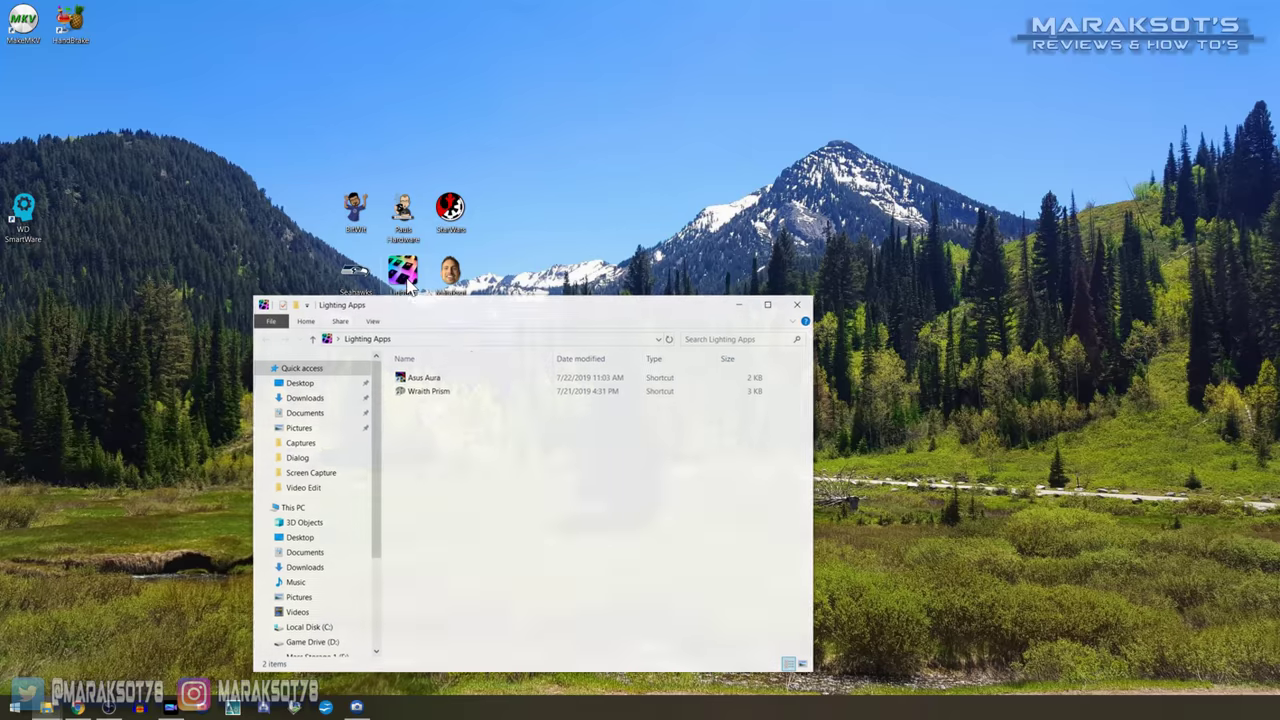
pyautogui.moveTo(446, 313); pyautogui.dragTo(666, 154)
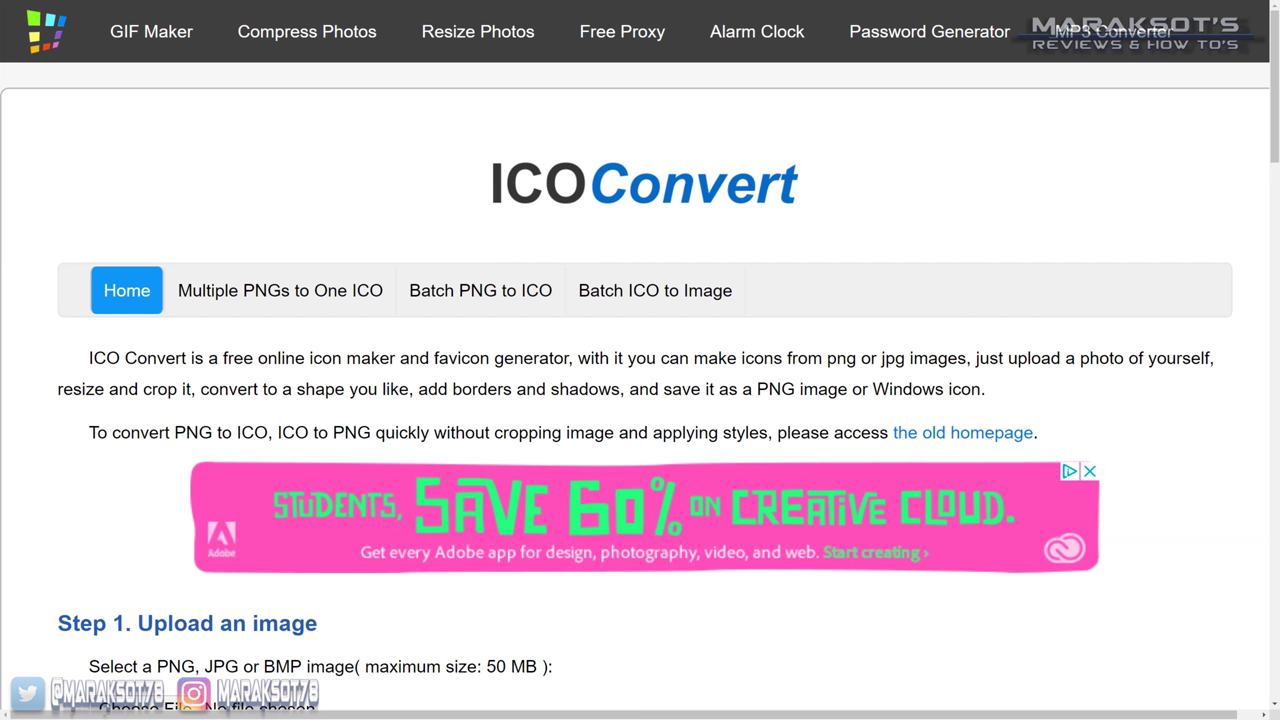
# Step: Bring up ICO Convert's Step 1 file chooser to pick an image for upload
pyautogui.scroll(-3, 197, 362)
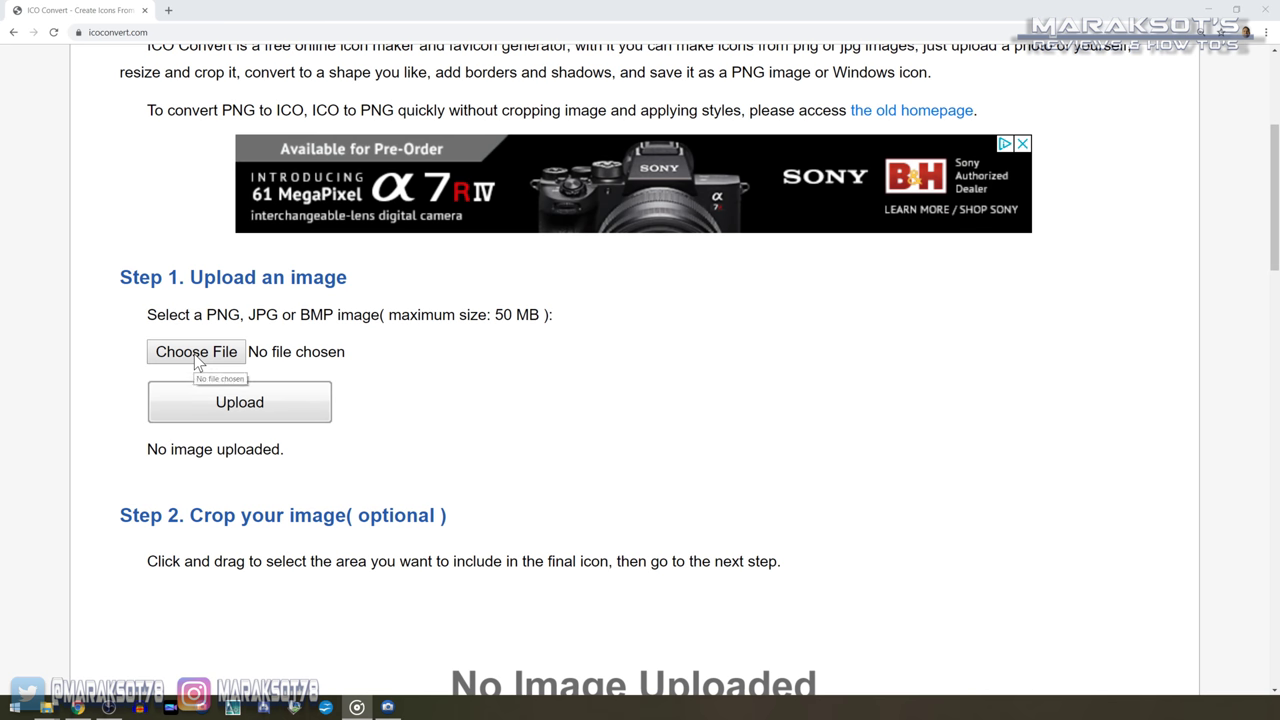
pyautogui.click(197, 355)
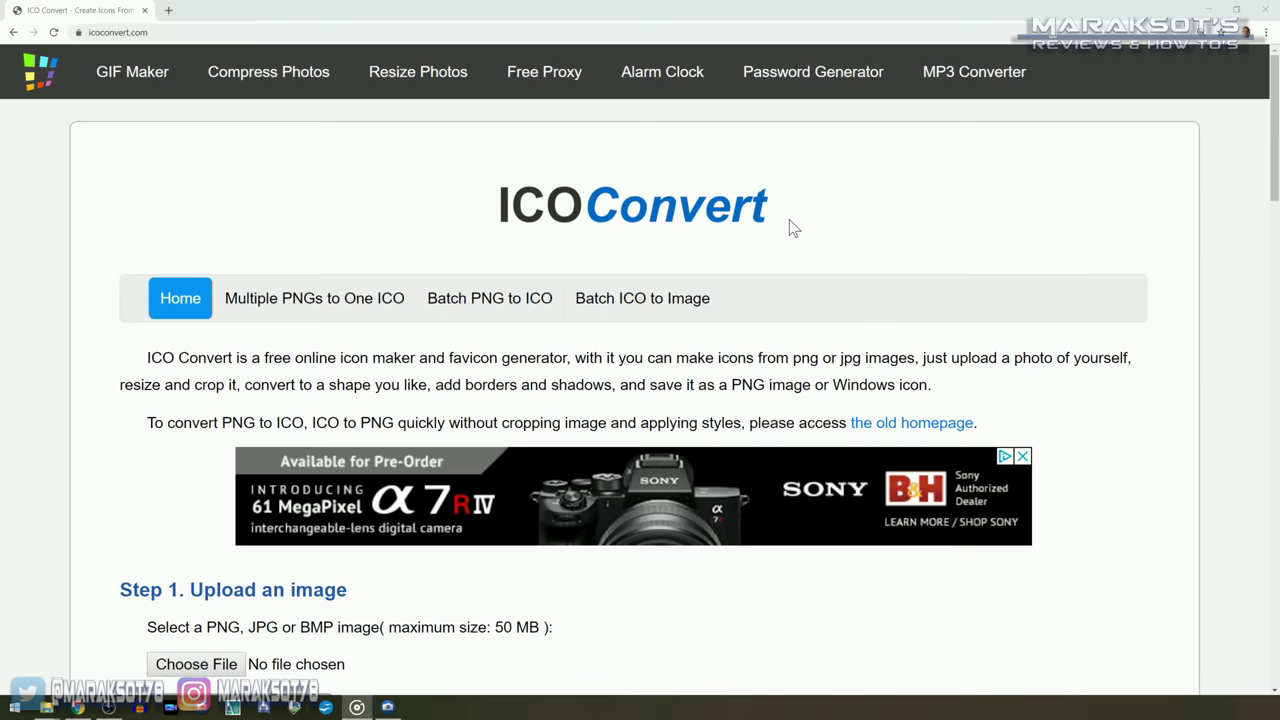
# Step: Choose the character image and upload it to ICO Convert
pyautogui.scroll(-3, 791, 229)
pyautogui.click(194, 357)
pyautogui.click(358, 197)
pyautogui.doubleClick(358, 197)
pyautogui.scroll(-2, 369, 380)
pyautogui.click(240, 277)
# Step: Crop the uploaded image, convert it to a multi-size ICO, then launch Photoshop Elements
pyautogui.scroll(-5, 688, 262)
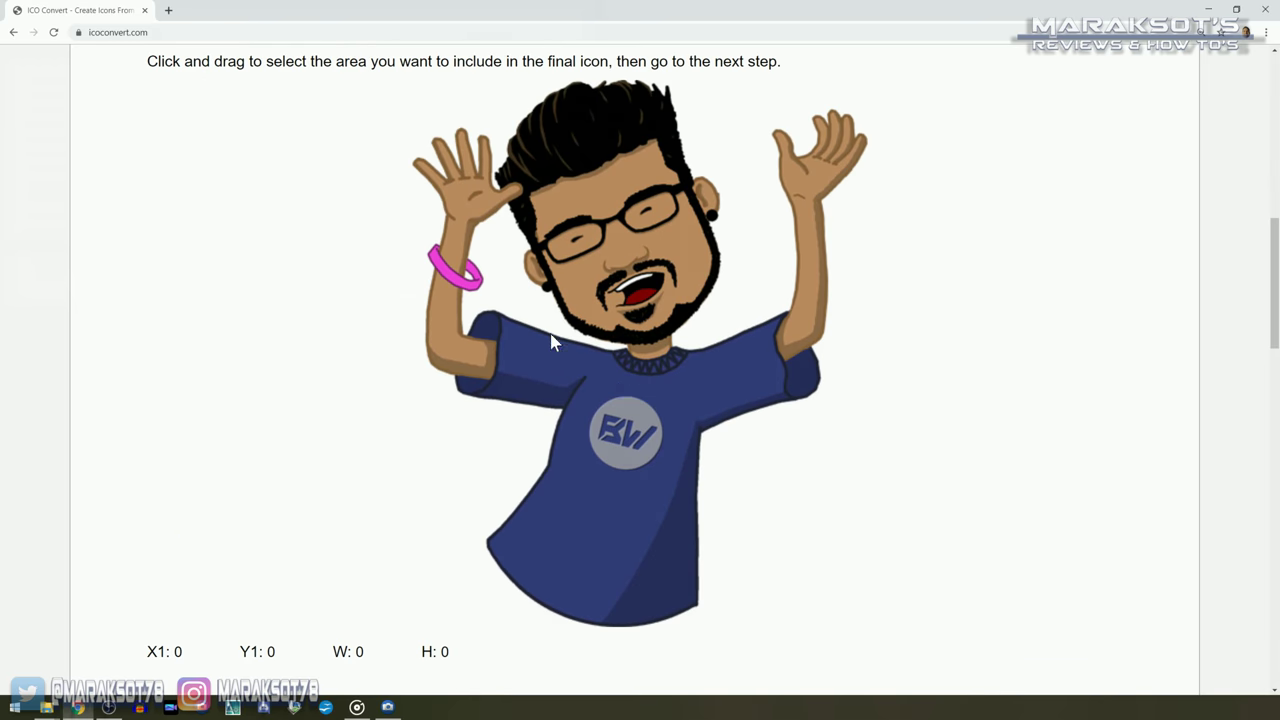
pyautogui.moveTo(474, 158); pyautogui.dragTo(880, 600)
pyautogui.moveTo(357, 80); pyautogui.dragTo(914, 634)
pyautogui.scroll(-10, 274, 132)
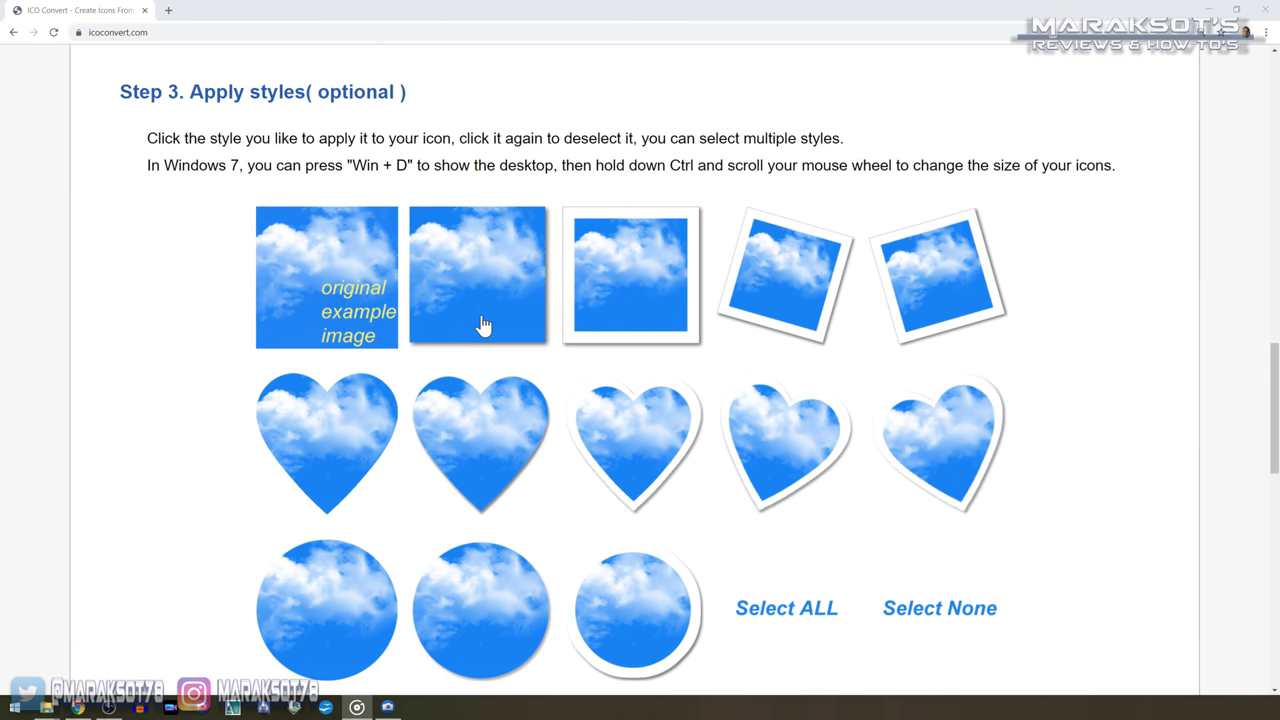
pyautogui.scroll(-5, 486, 277)
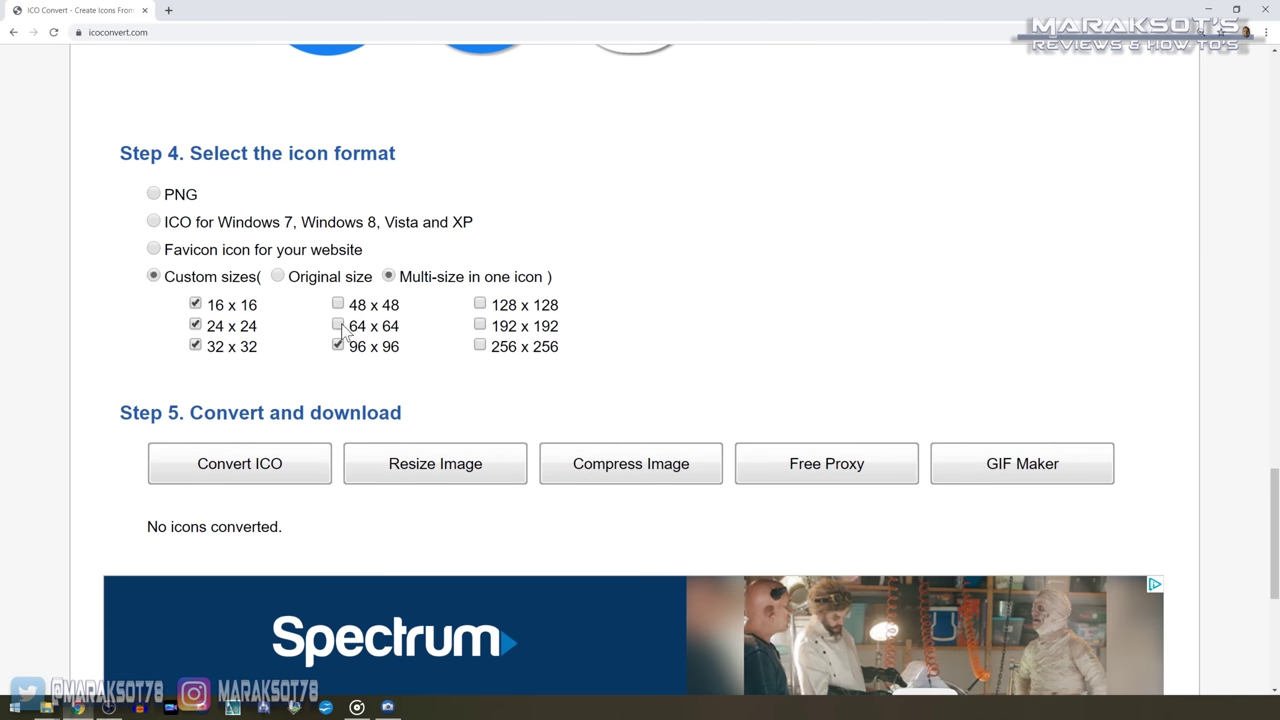
pyautogui.scroll(-2, 580, 349)
pyautogui.click(240, 340)
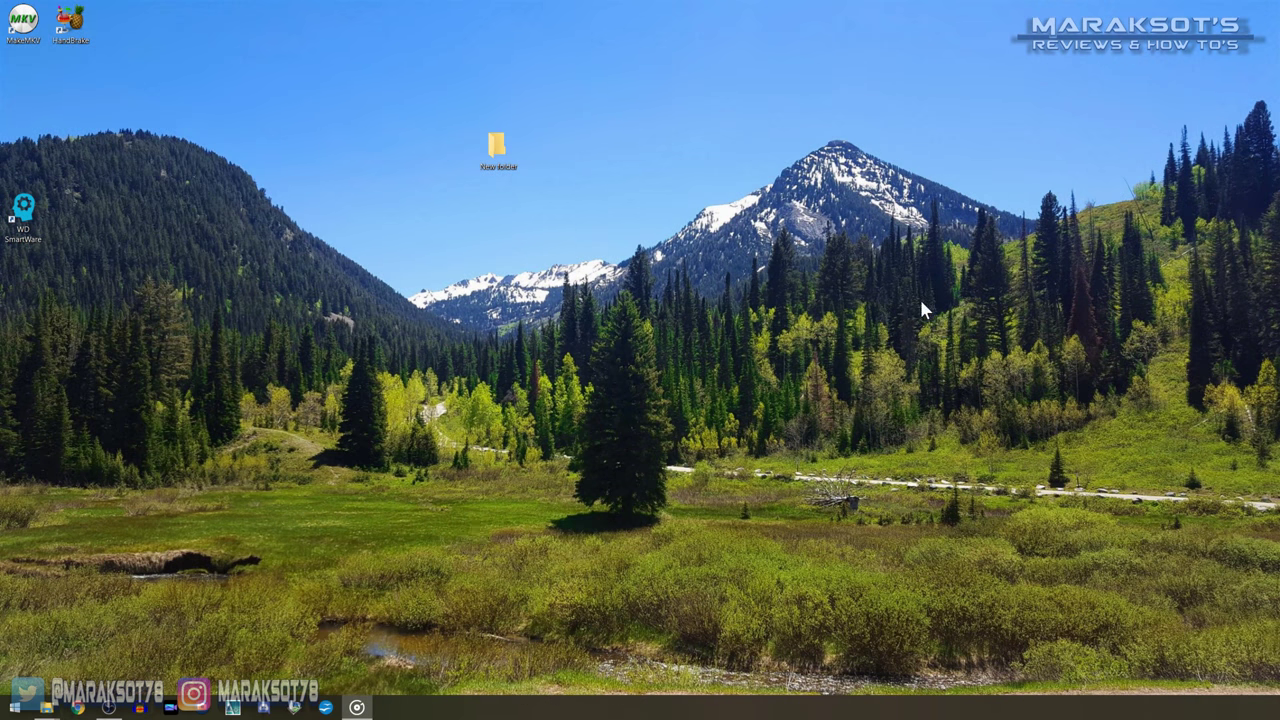
pyautogui.click(207, 708)
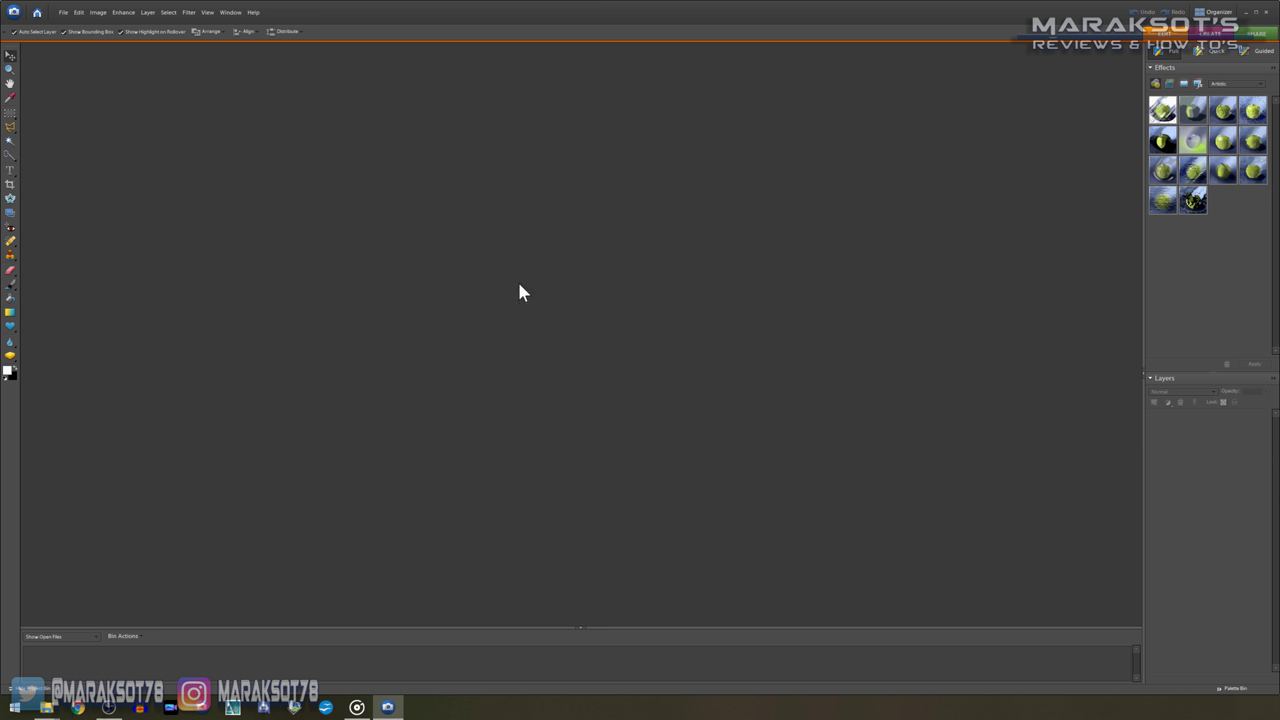
# Step: Start a new blank file sized 500 × 500 pixels
pyautogui.click(63, 13)
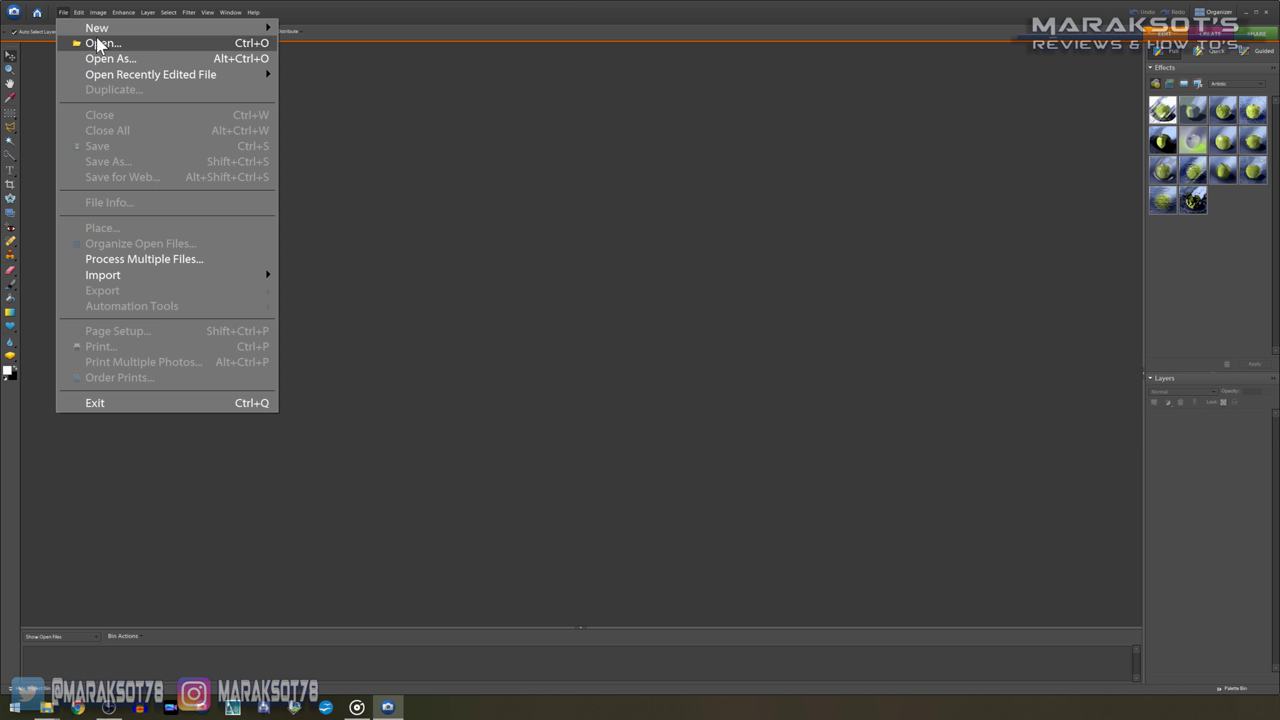
pyautogui.moveTo(104, 35)
pyautogui.click(327, 29)
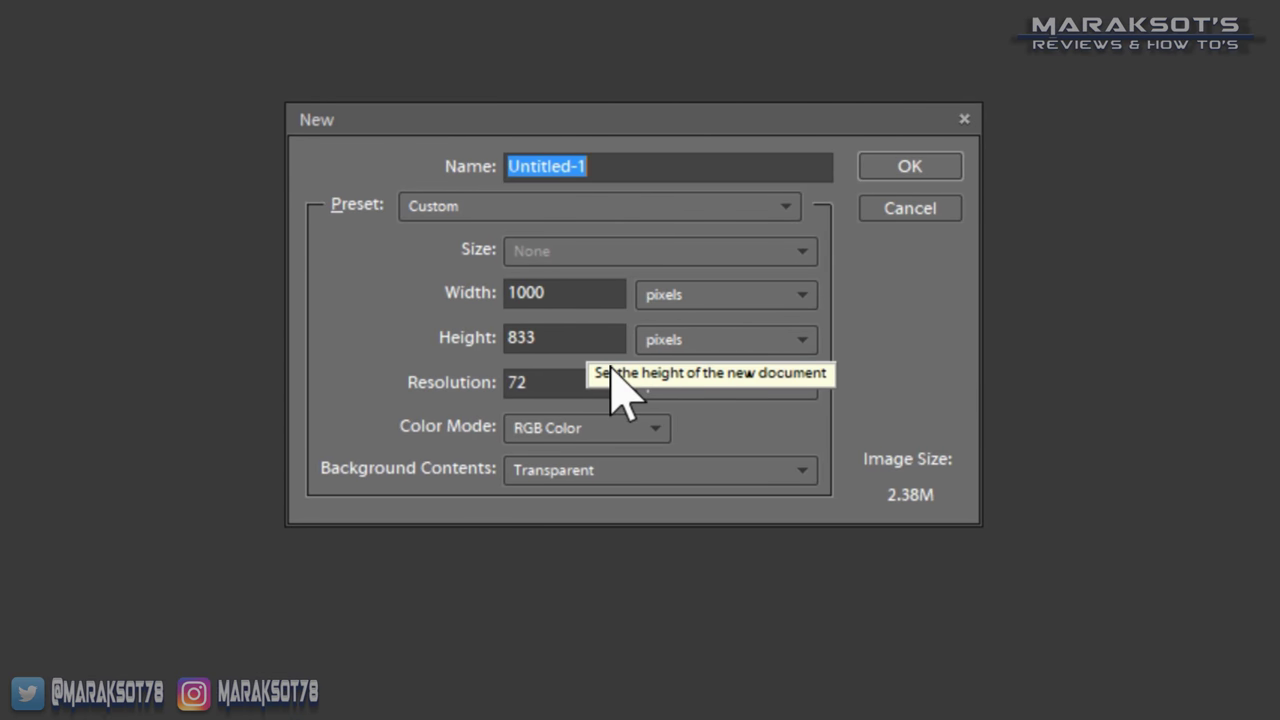
pyautogui.press('Tab')
pyautogui.press('Tab')
pyautogui.write('256')
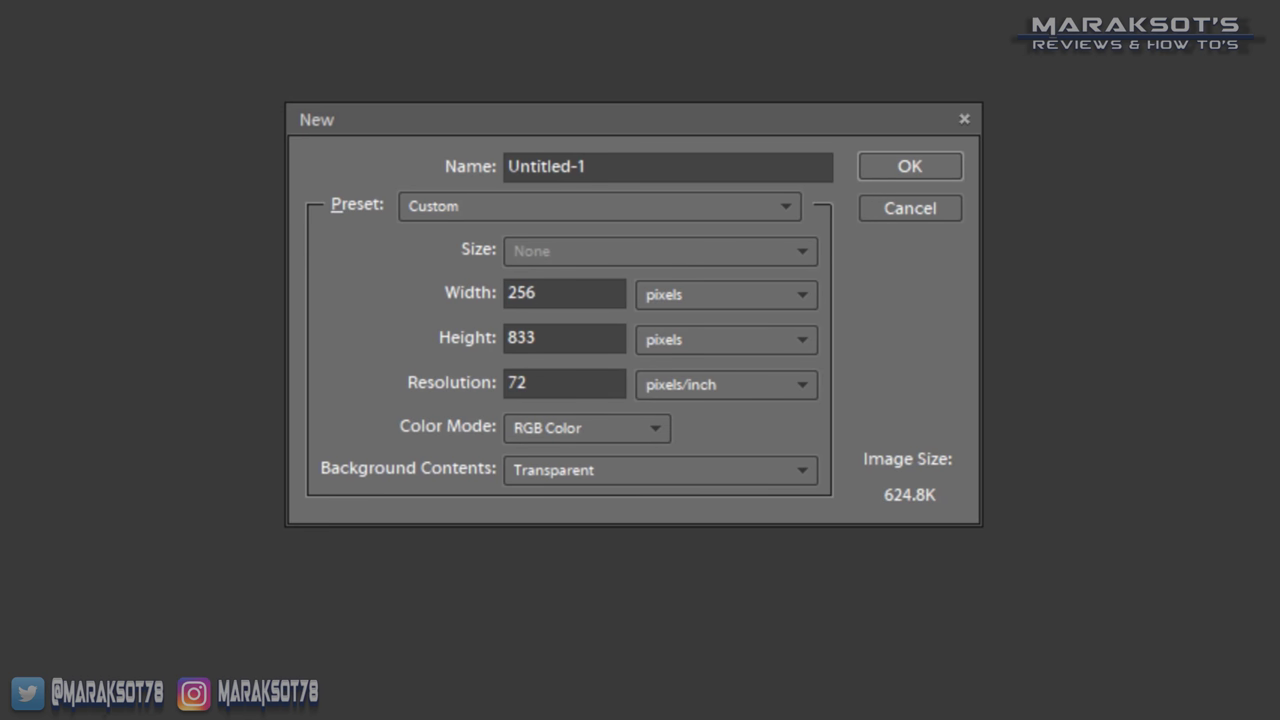
pyautogui.press('Tab')
pyautogui.write('256')
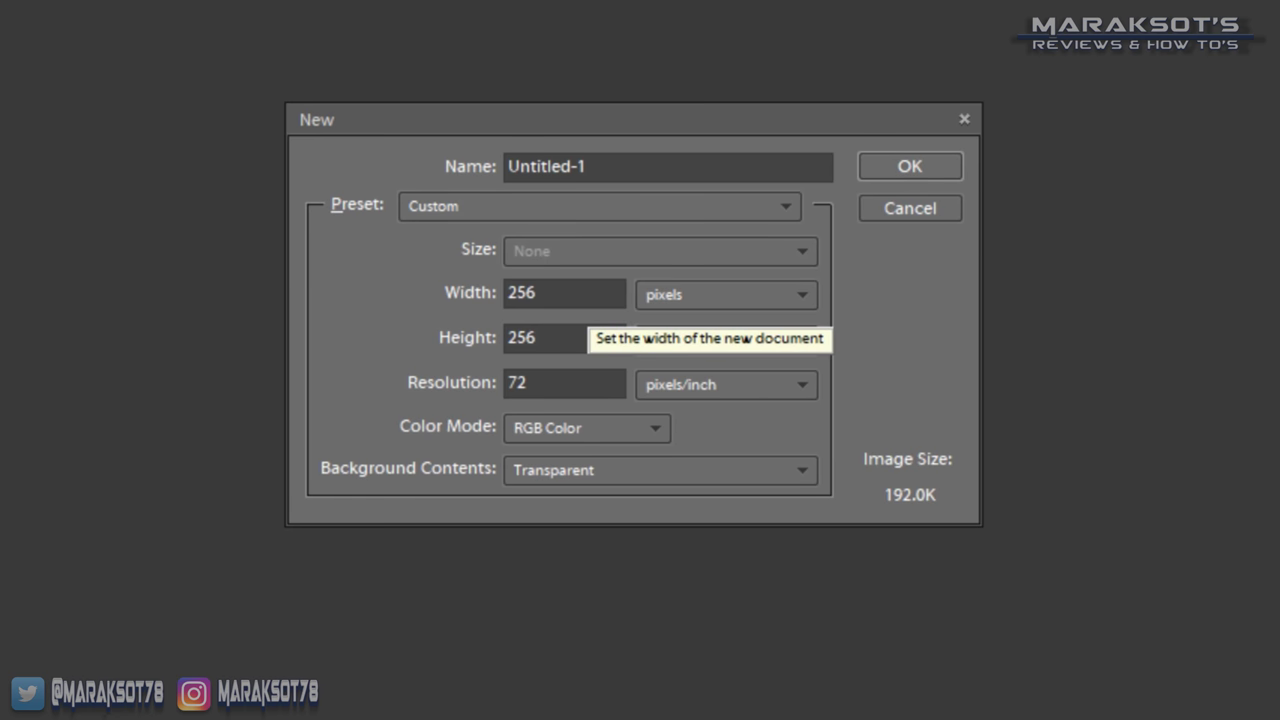
pyautogui.hotkey('shift', 'Tab')
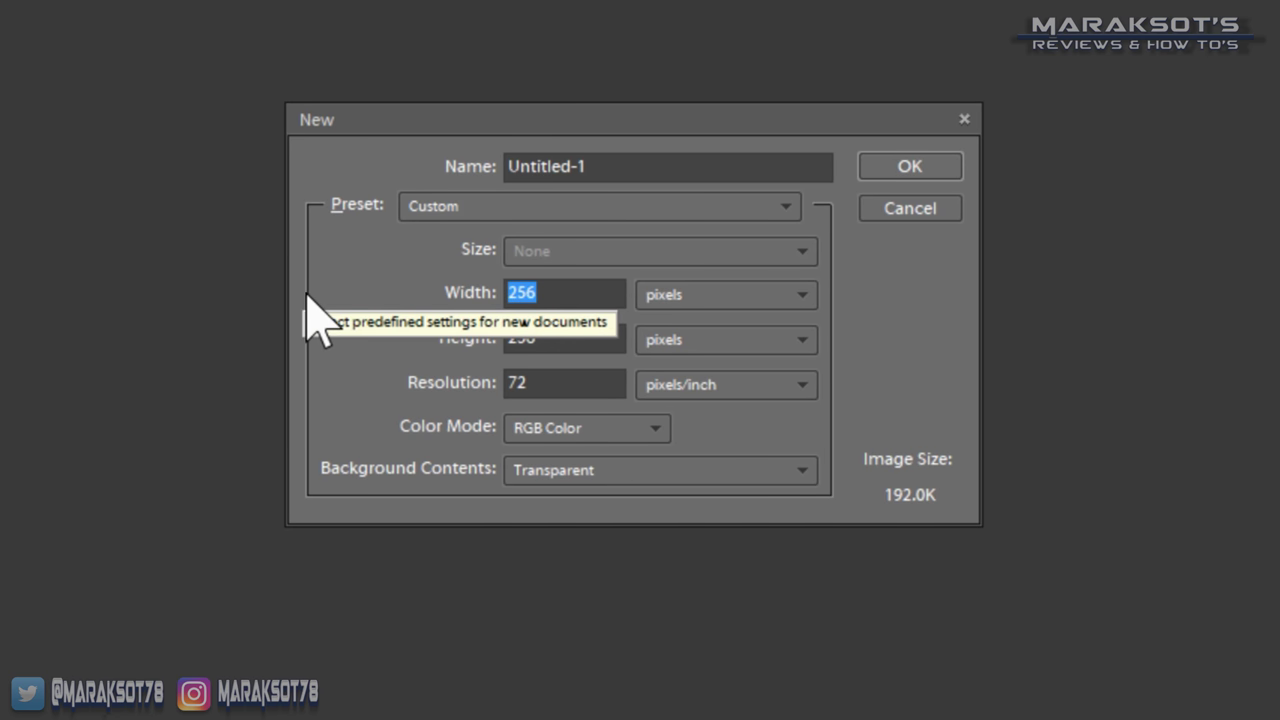
pyautogui.write('500')
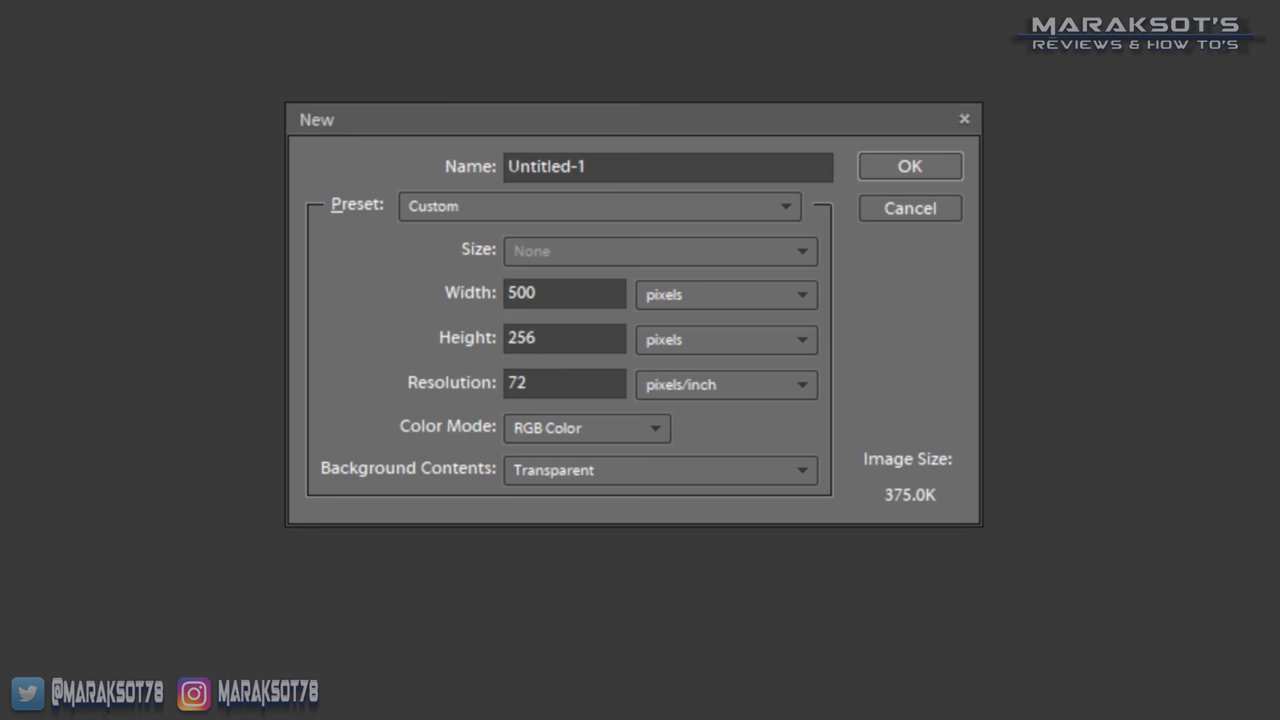
pyautogui.press('Tab')
pyautogui.write('500')
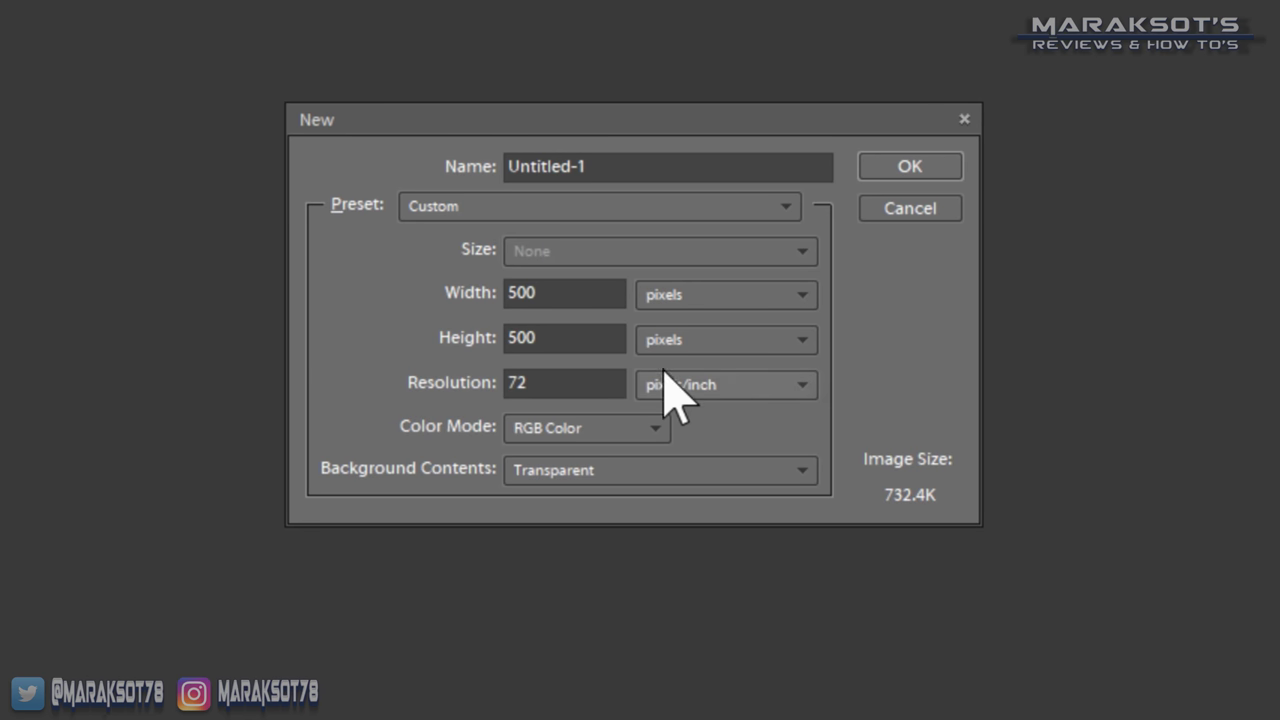
# Step: Set resolution to 300 ppi with a Transparent background and create the document
pyautogui.doubleClick(526, 382)
pyautogui.write('6')
pyautogui.press('BackSpace')
pyautogui.write('3')
pyautogui.click(642, 470)
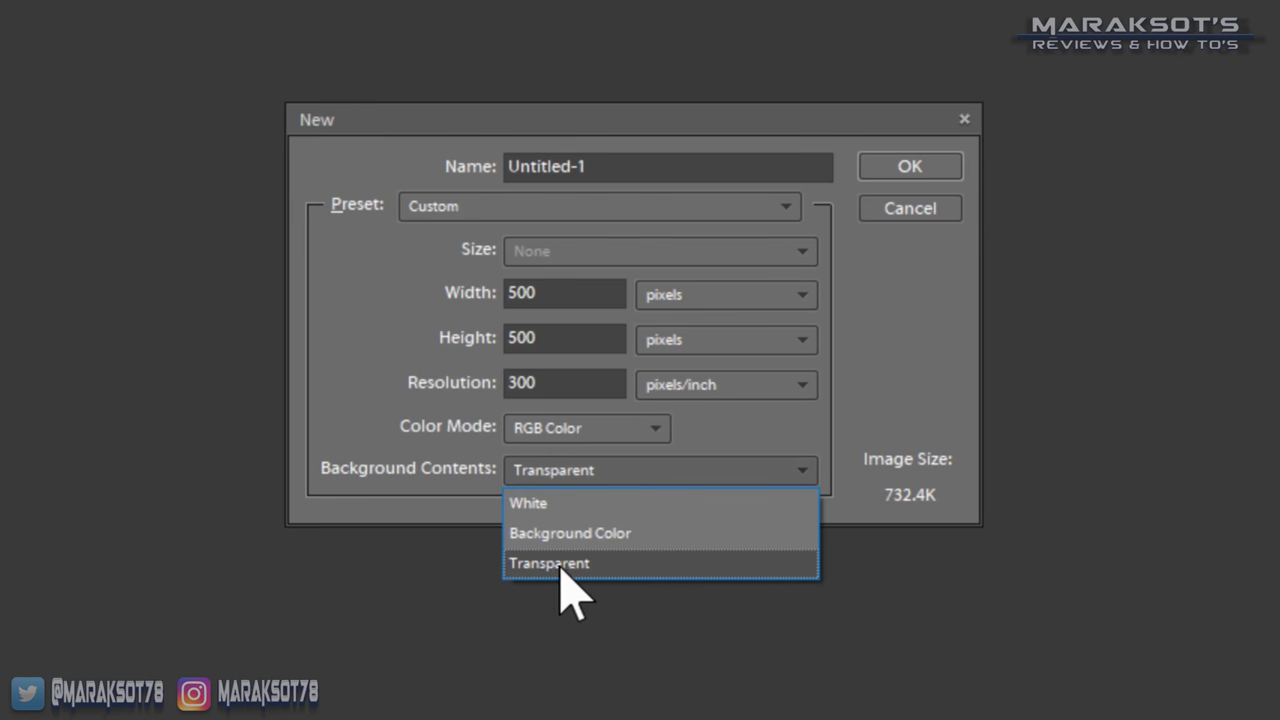
pyautogui.click(560, 565)
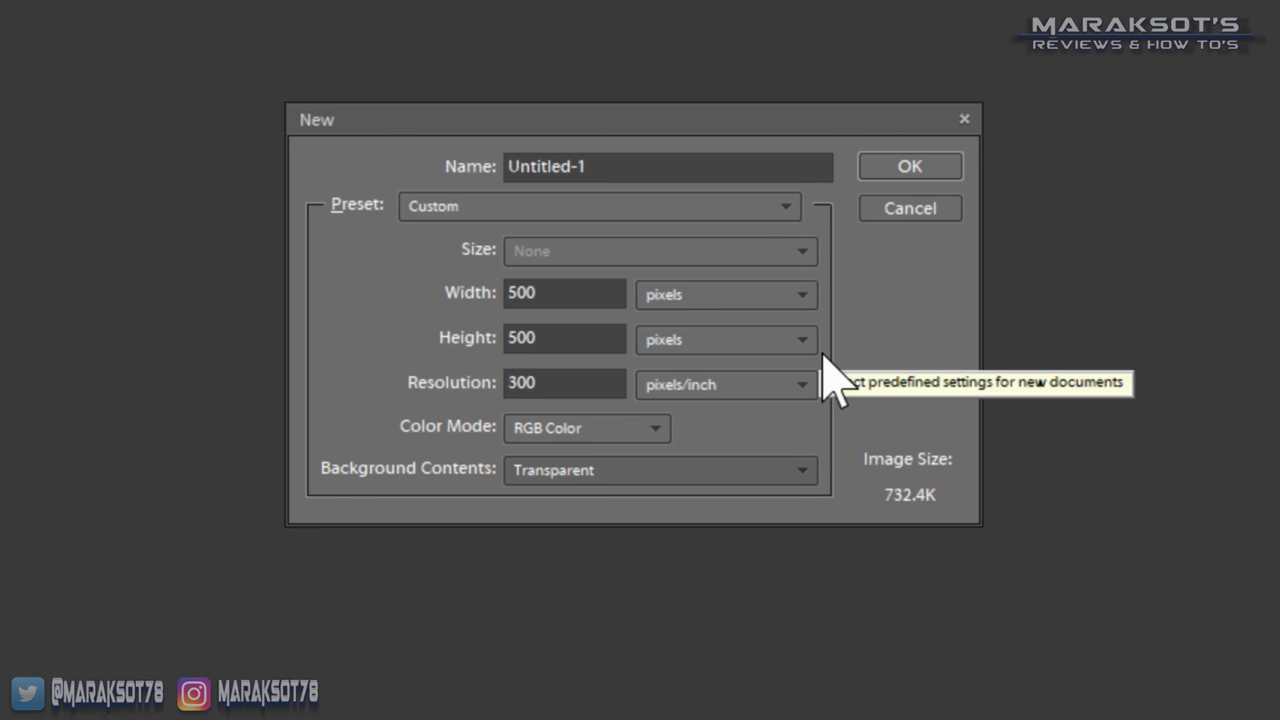
pyautogui.click(912, 170)
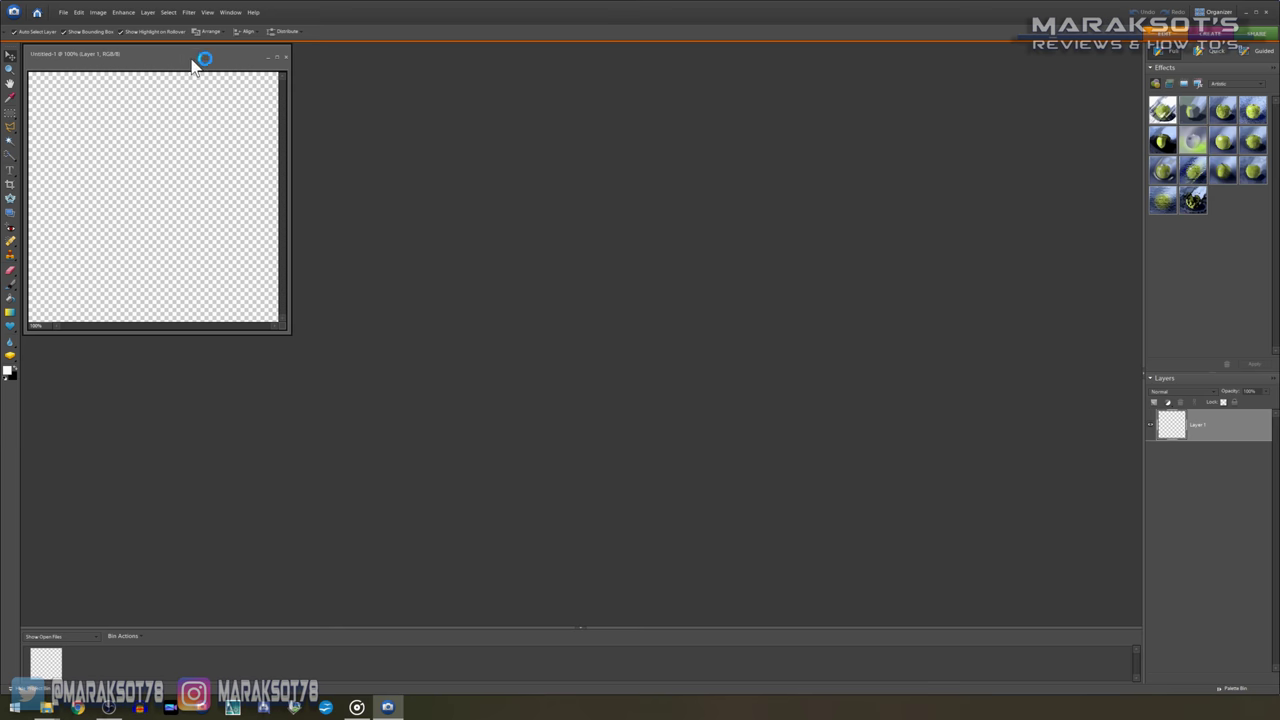
# Step: Enlarge and centre the Untitled-1 window, then open the Kyle-Whats_up_Guys PSD from Explorer
pyautogui.moveTo(193, 63); pyautogui.dragTo(671, 237)
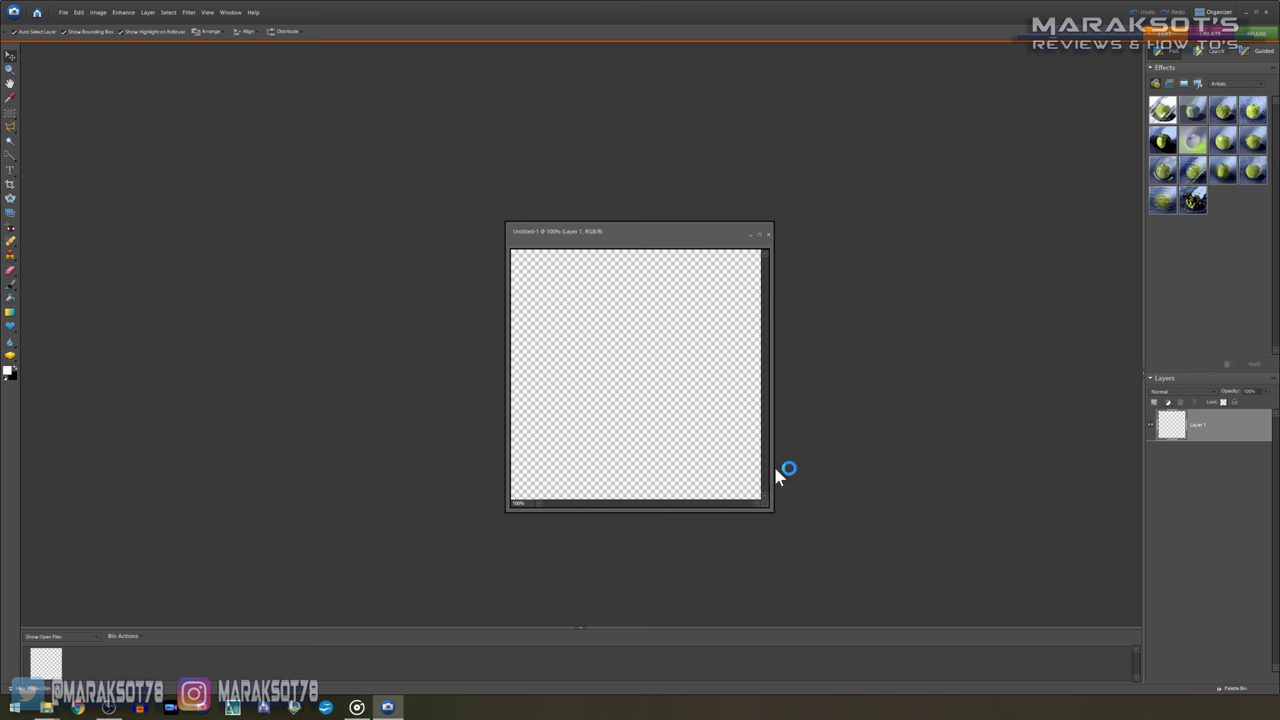
pyautogui.moveTo(773, 510); pyautogui.dragTo(866, 572)
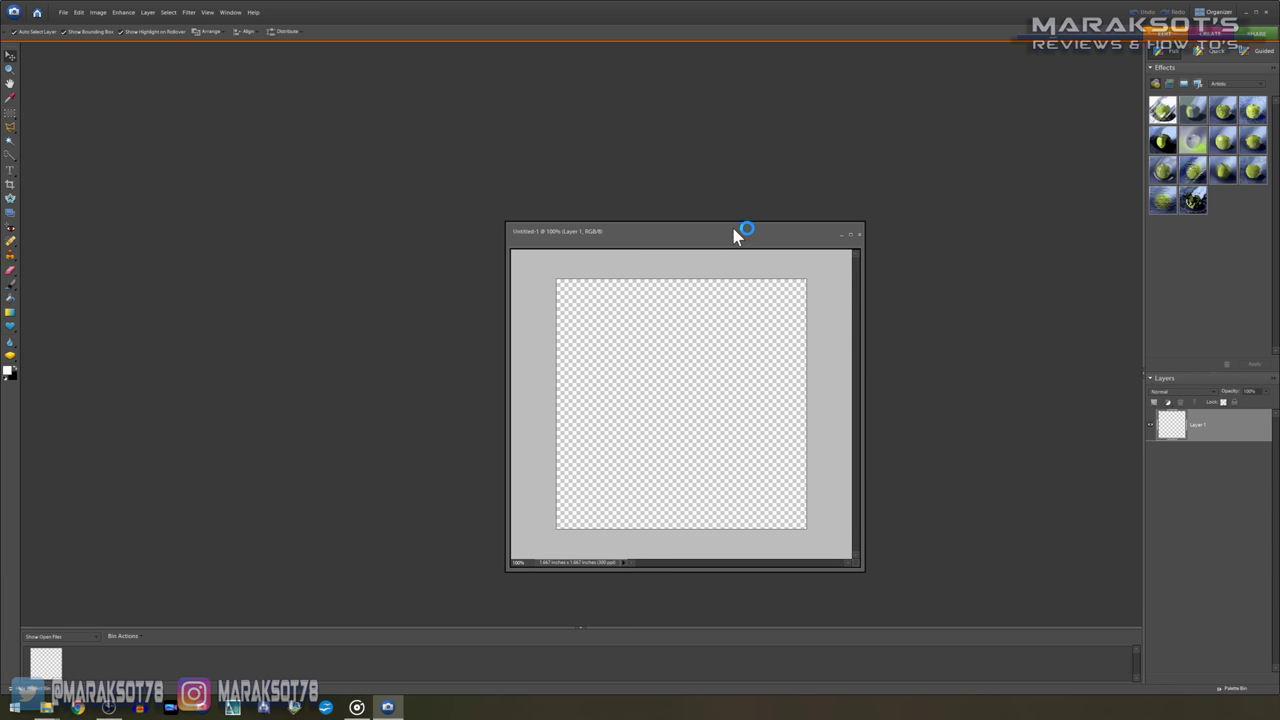
pyautogui.moveTo(737, 234); pyautogui.dragTo(673, 151)
pyautogui.click(46, 707)
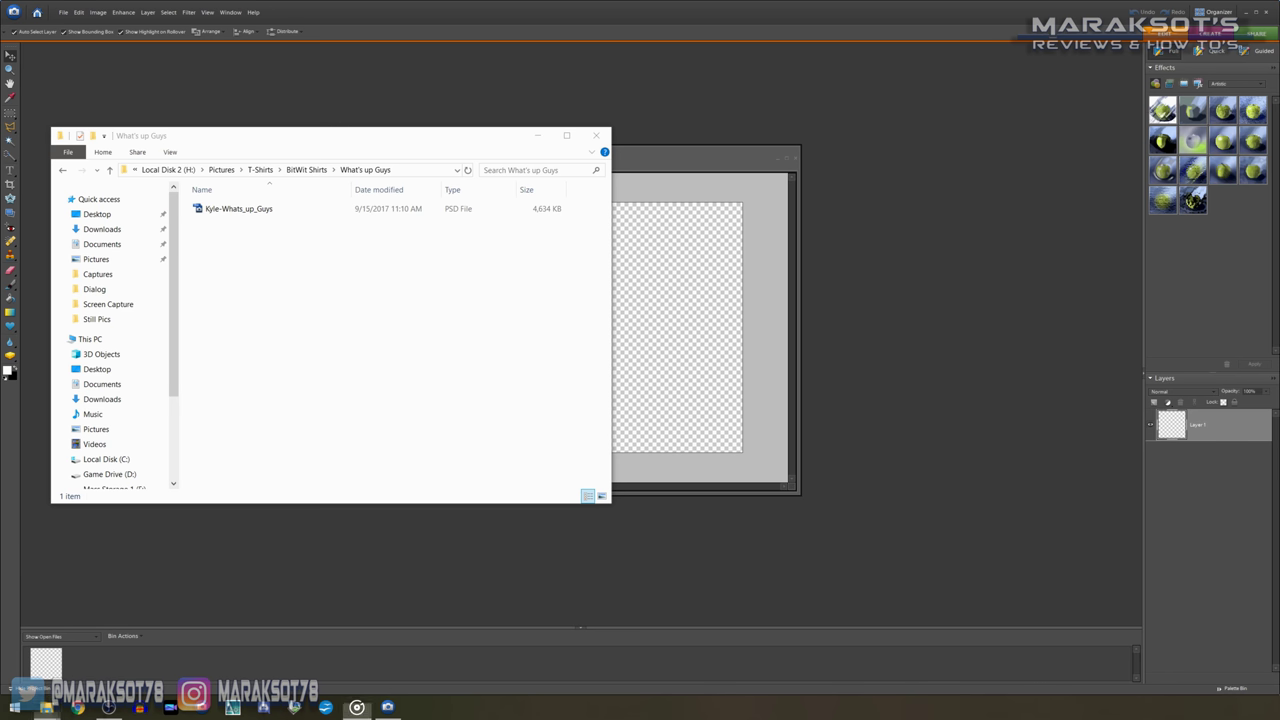
pyautogui.doubleClick(221, 210)
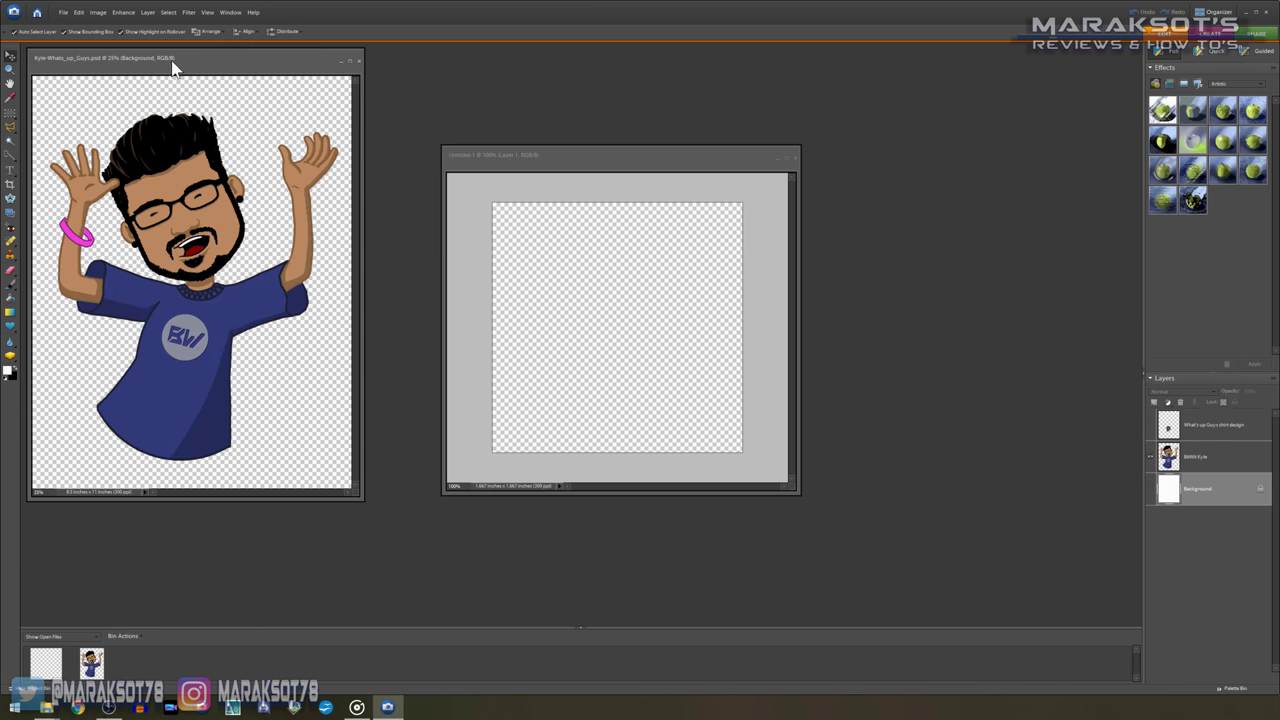
# Step: Copy the character layer into Untitled-1, maximize that document and zoom out
pyautogui.moveTo(186, 62); pyautogui.dragTo(236, 100)
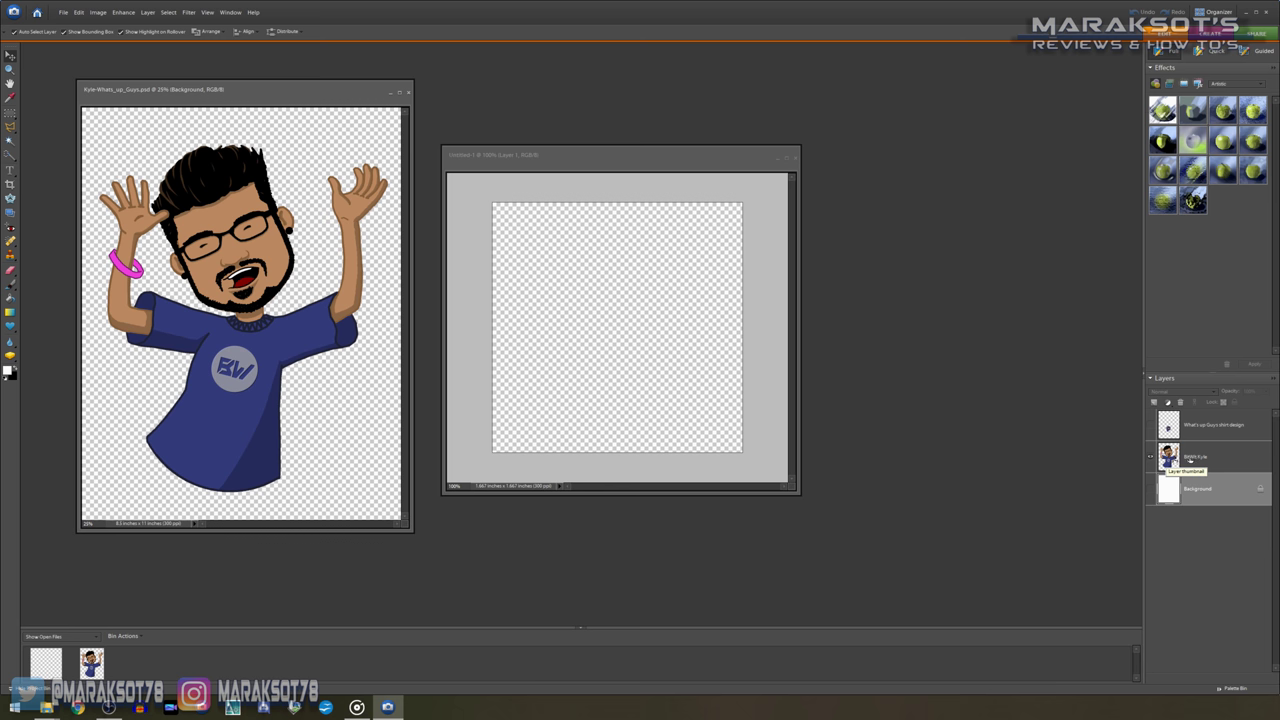
pyautogui.moveTo(1186, 457); pyautogui.dragTo(620, 320)
pyautogui.click(786, 159)
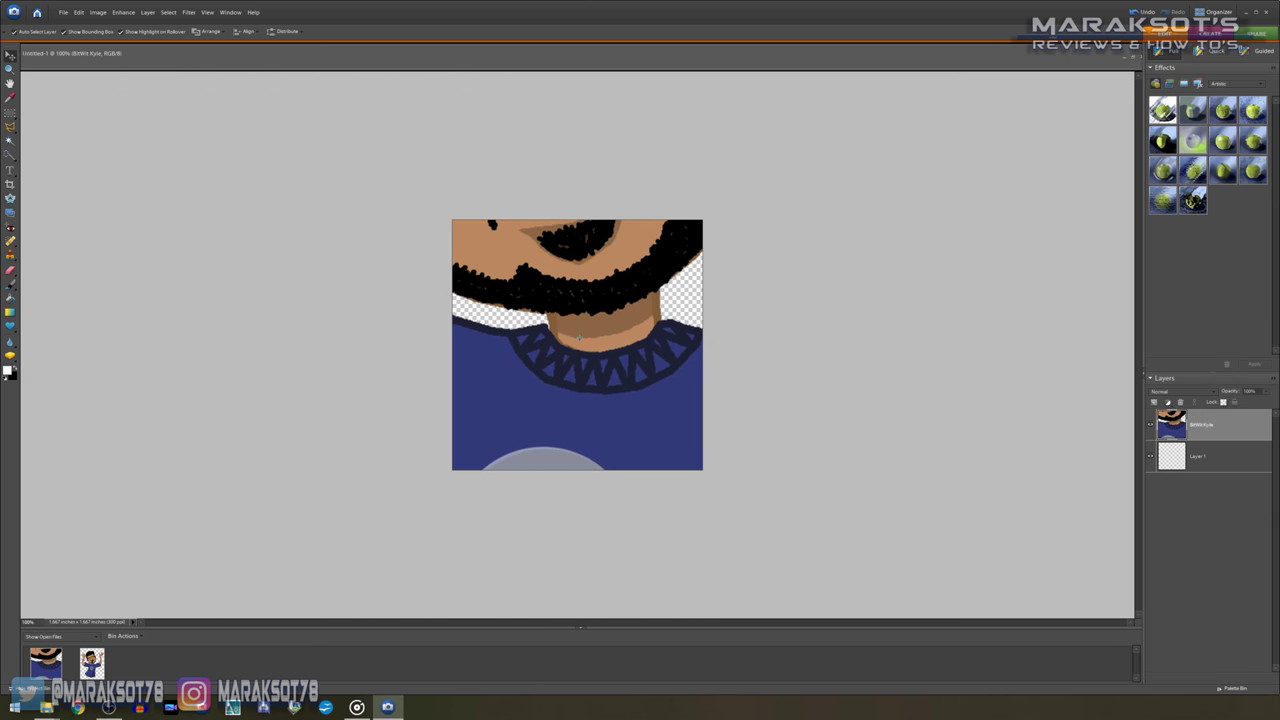
pyautogui.click(10, 67)
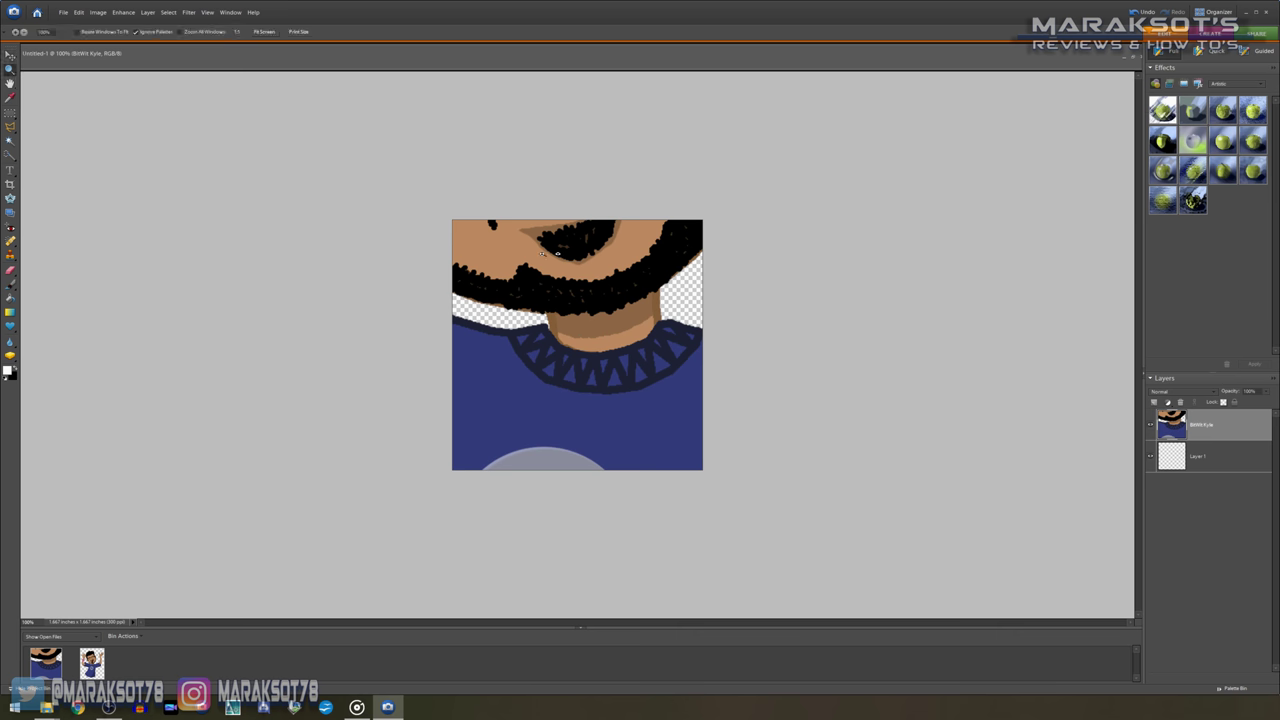
pyautogui.keyDown('alt'); pyautogui.click(545, 252); pyautogui.keyUp('alt')
pyautogui.keyDown('alt'); pyautogui.click(545, 252); pyautogui.keyUp('alt')
pyautogui.keyDown('alt'); pyautogui.click(295, 250); pyautogui.keyUp('alt')
# Step: Scale the character layer down to 18.5% to fit the canvas, then zoom to 200%
pyautogui.click(14, 56)
pyautogui.moveTo(387, 108); pyautogui.dragTo(540, 300)
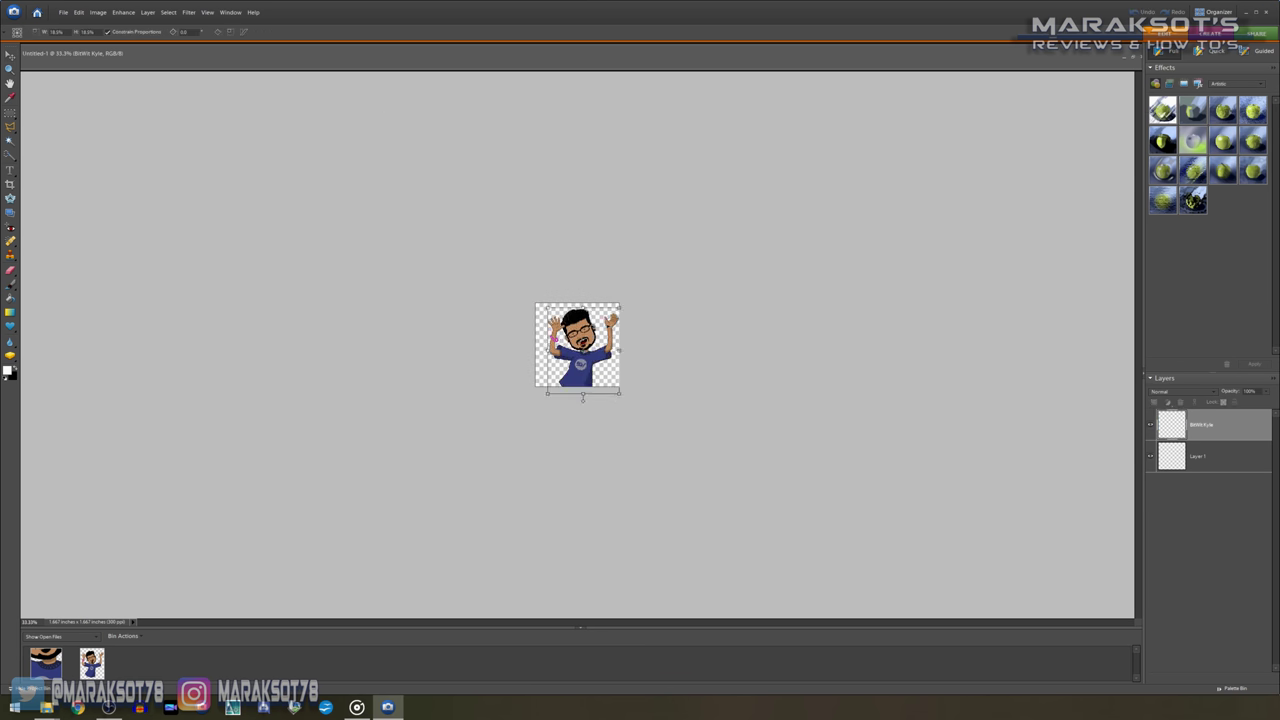
pyautogui.press('Return')
pyautogui.click(10, 68)
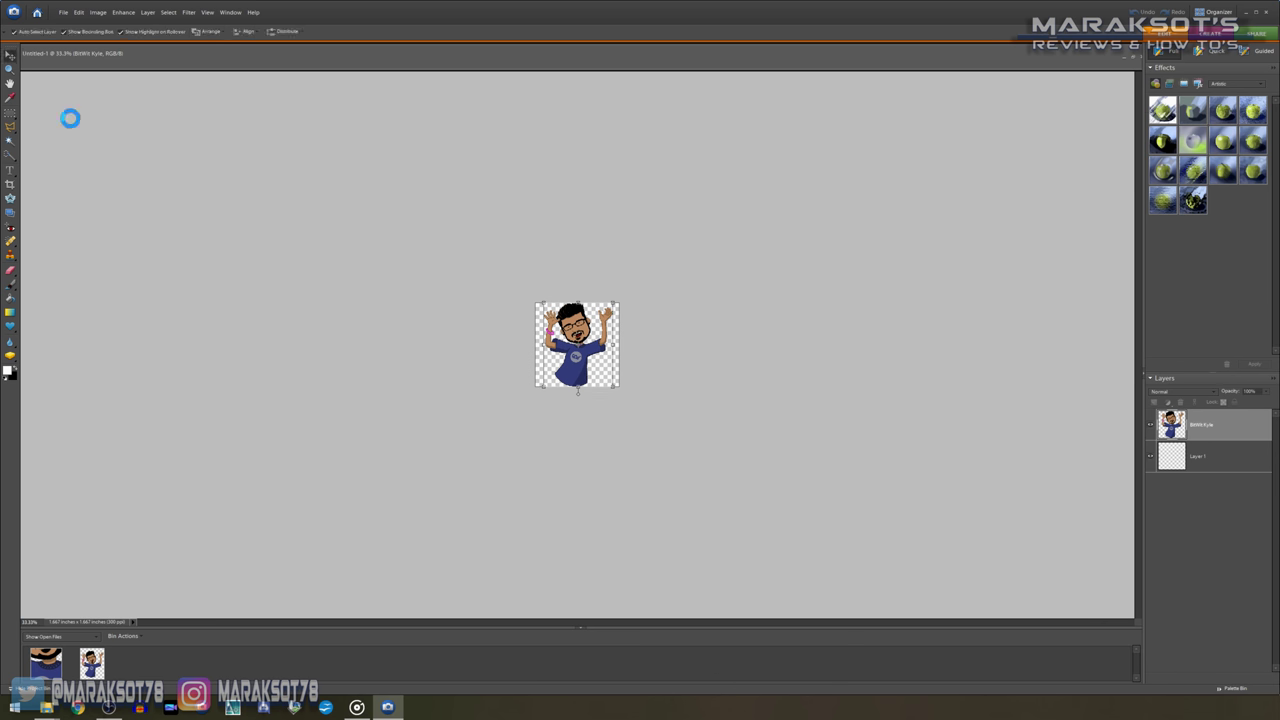
pyautogui.click(264, 31)
pyautogui.hotkey('ctrl', 'alt', '0')
pyautogui.hotkey('ctrl', '=')
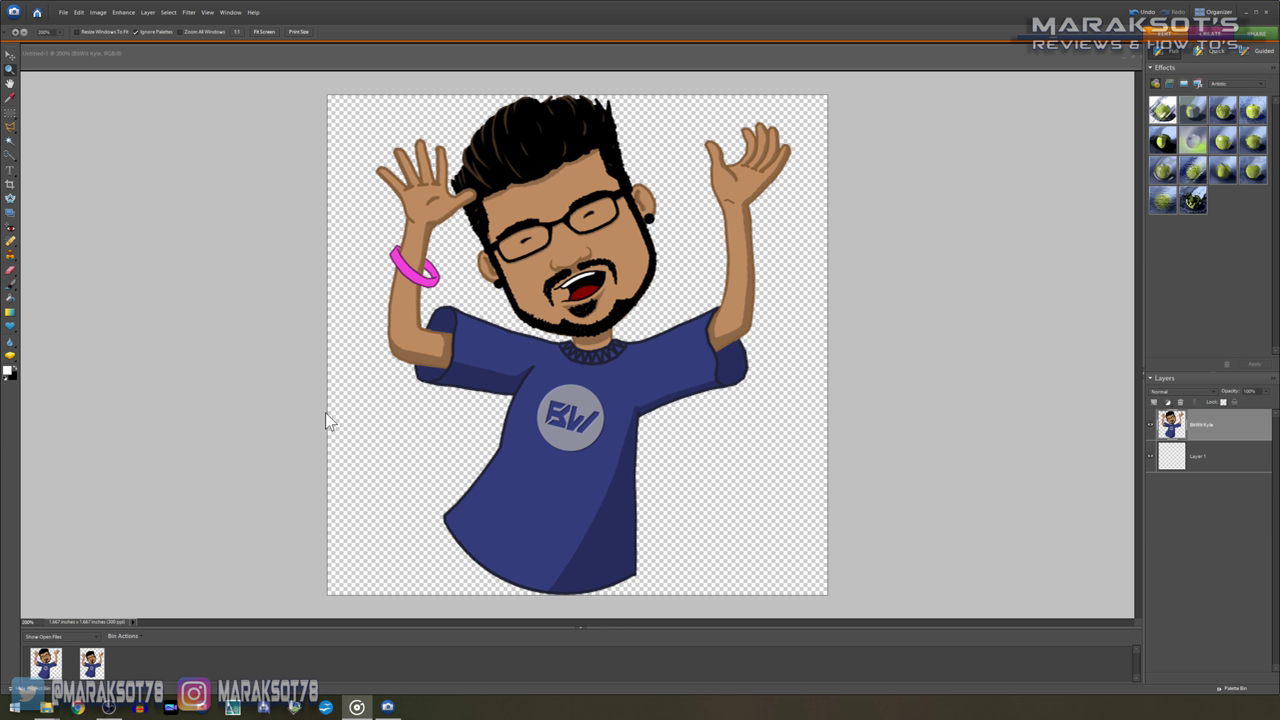
# Step: Save the artwork to the Desktop as Kyle in PNG format, accepting the PNG options
pyautogui.click(63, 12)
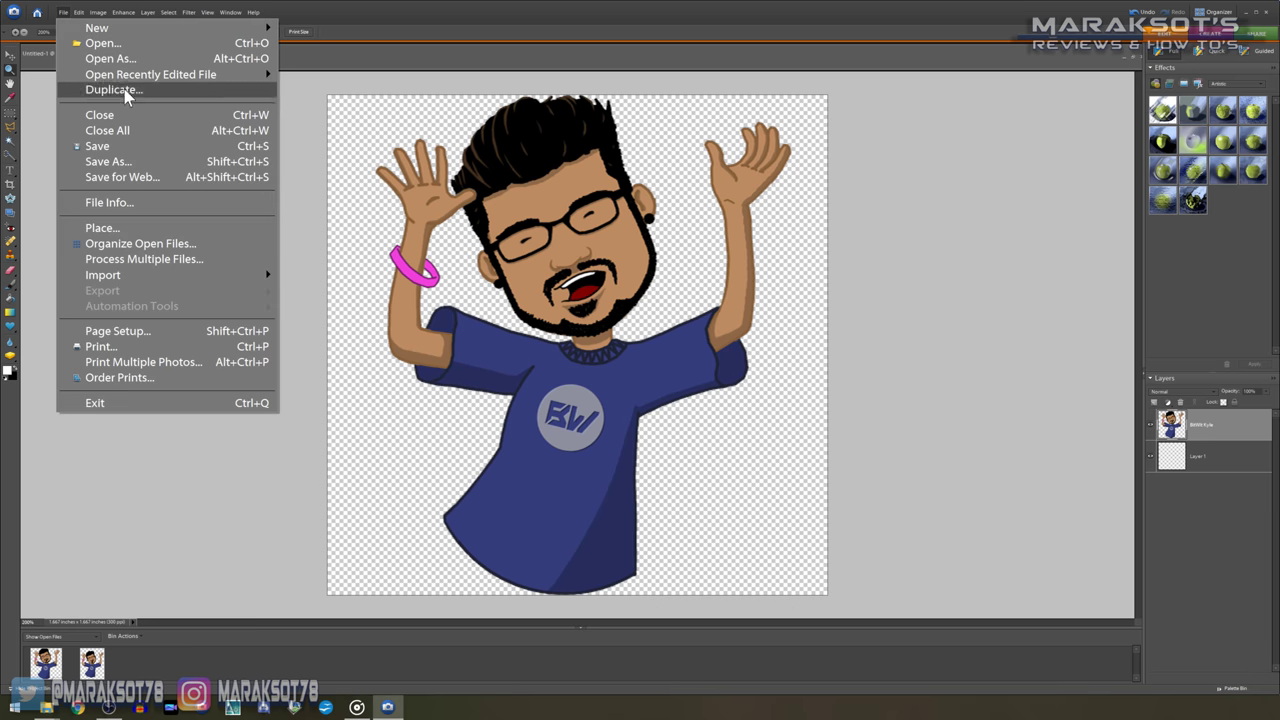
pyautogui.click(111, 163)
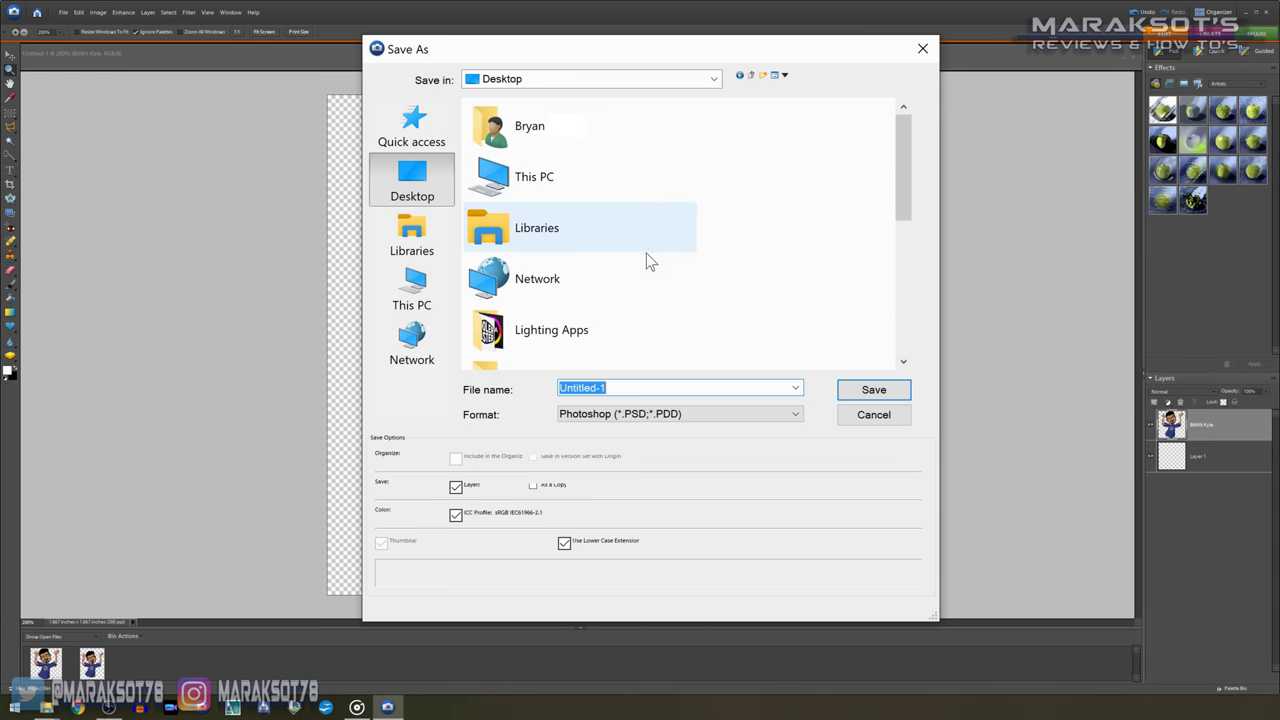
pyautogui.click(622, 414)
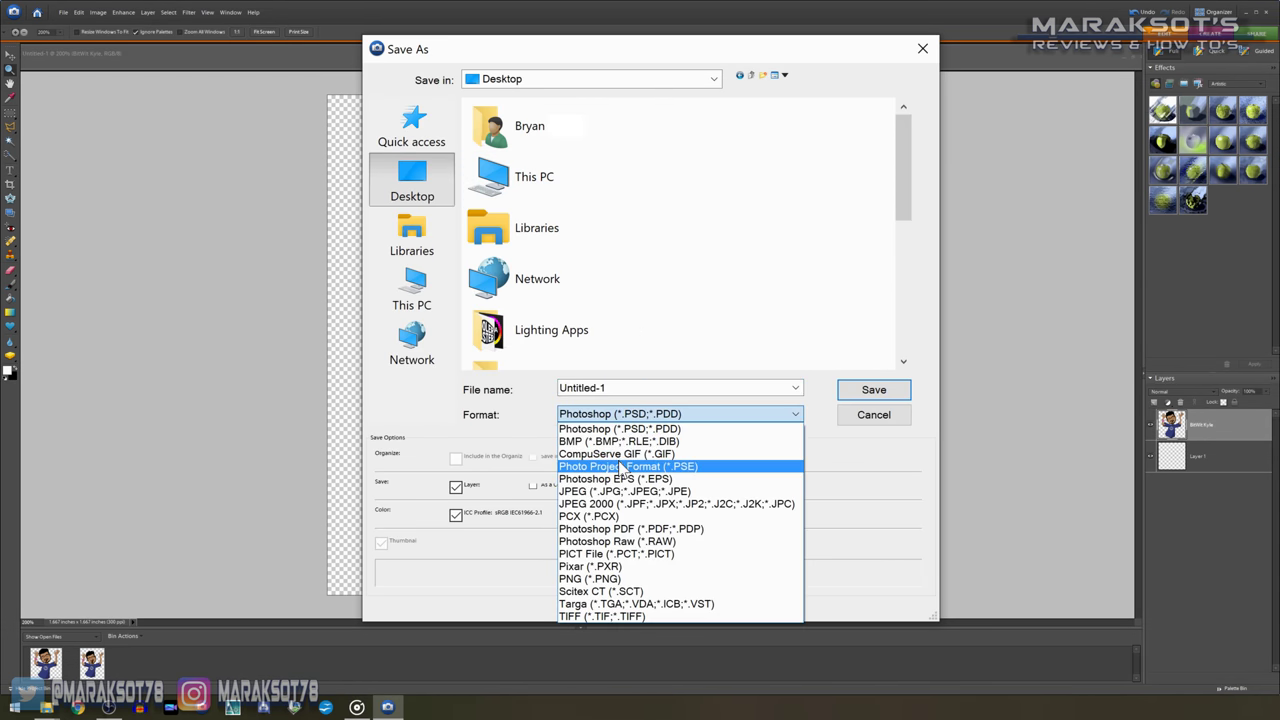
pyautogui.click(590, 579)
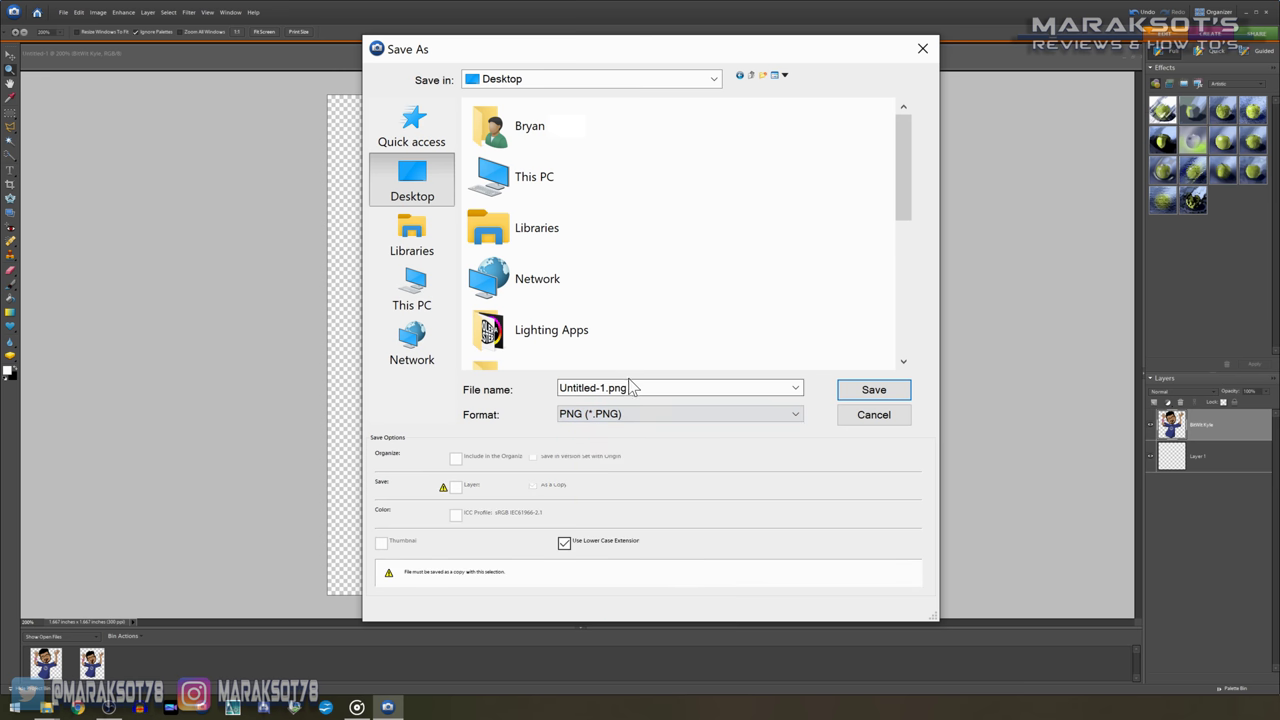
pyautogui.write('Kyl')
pyautogui.press('Return')
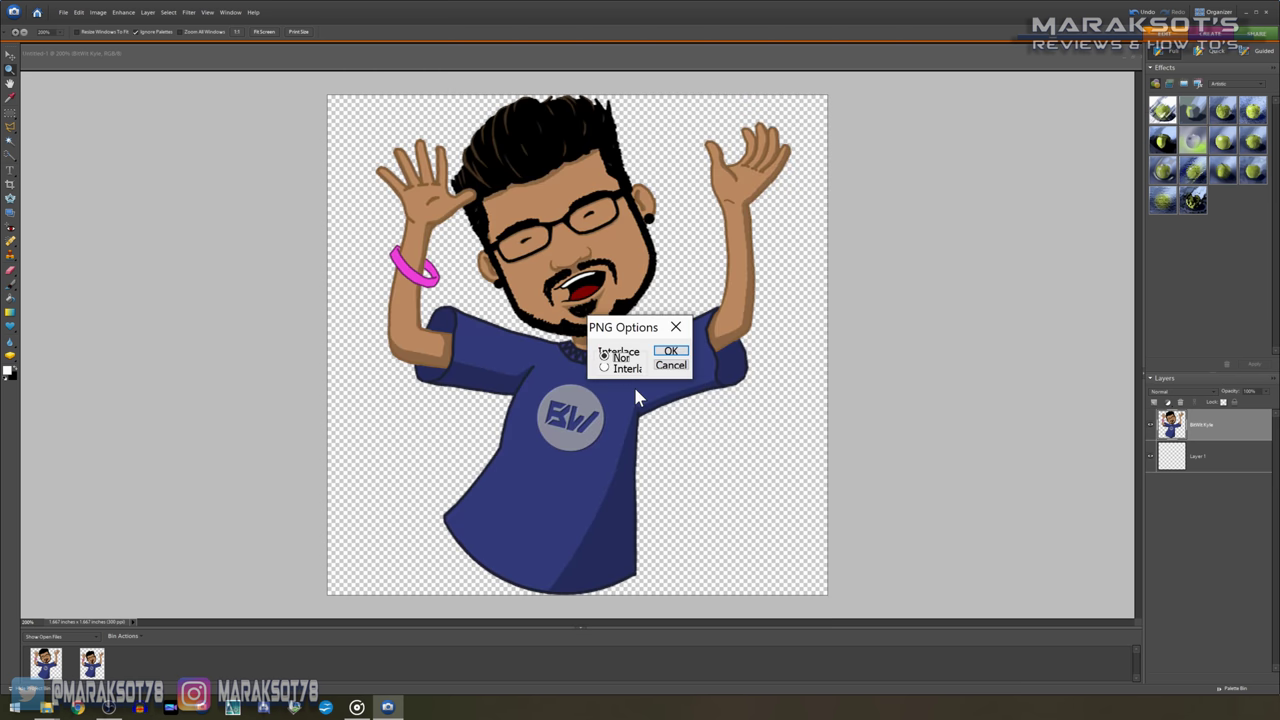
pyautogui.click(670, 350)
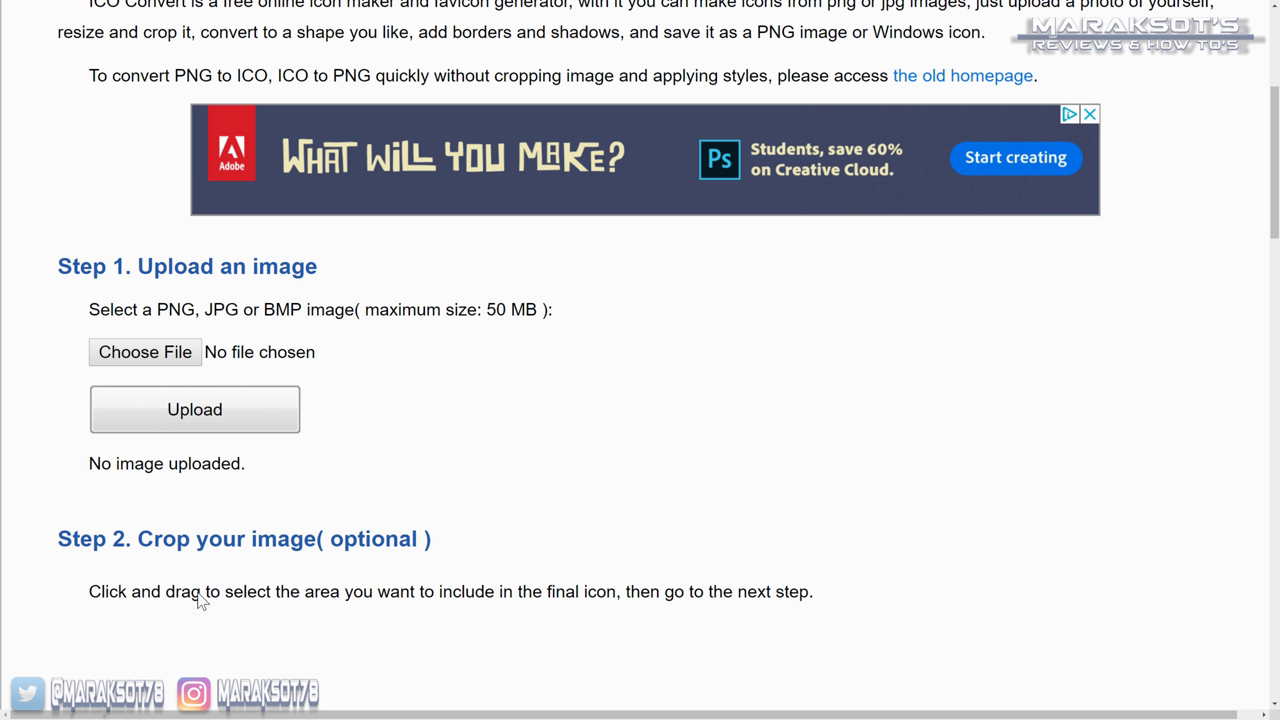
# Step: Highlight the supported-formats note, undo the white fill to restore transparency, and switch to Chrome
pyautogui.moveTo(157, 309); pyautogui.dragTo(346, 309)
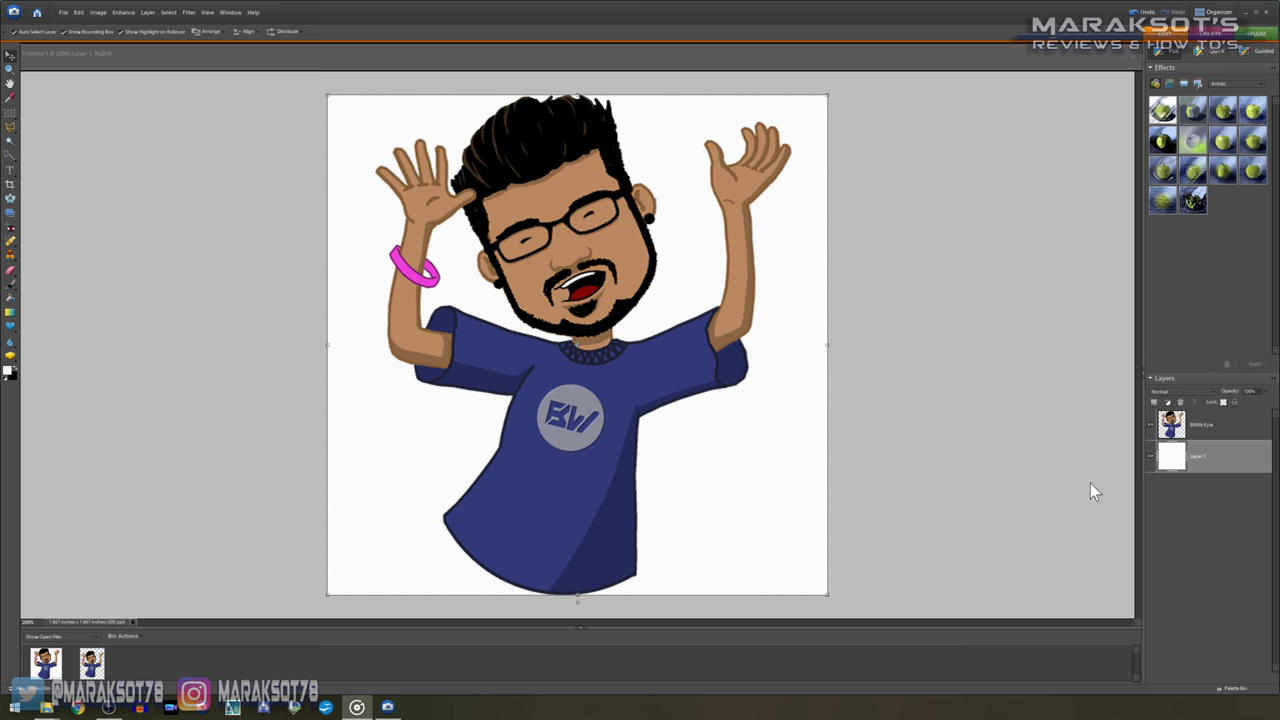
pyautogui.hotkey('ctrl', 'z')
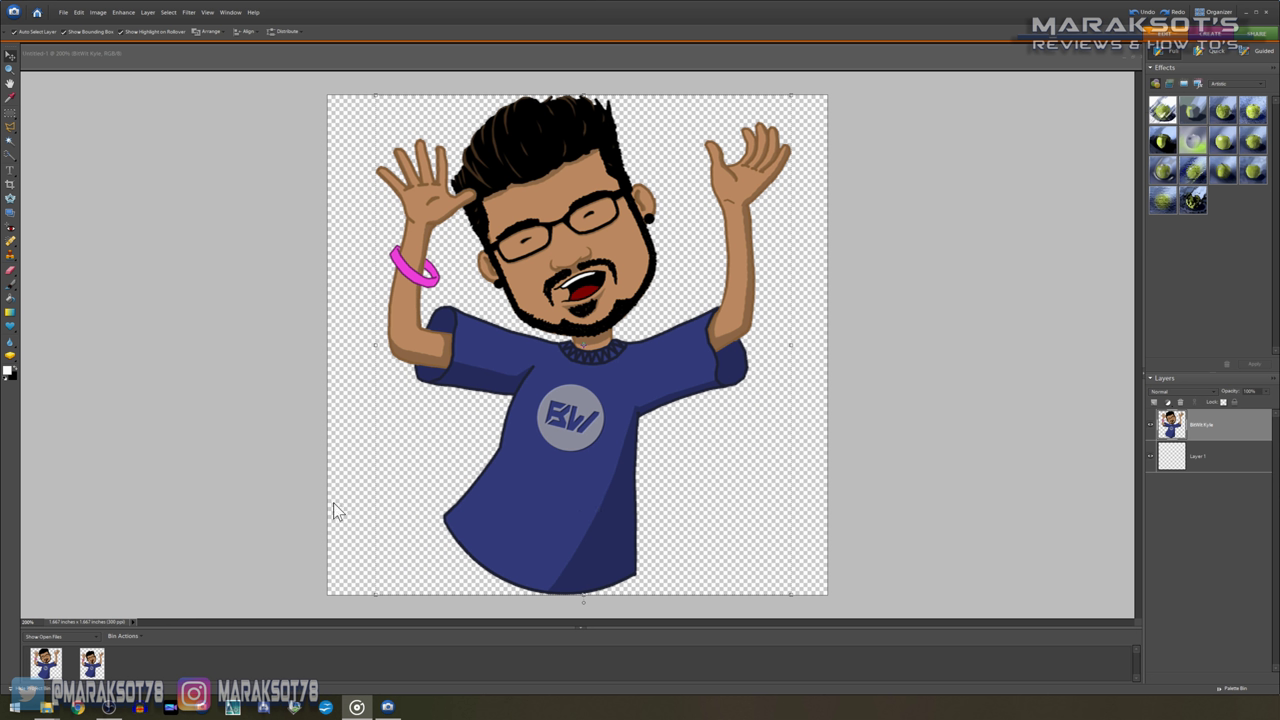
pyautogui.click(79, 708)
# Step: Load icoconvert.com and upload Kyle.png to the converter
pyautogui.write('ico')
pyautogui.press('Return')
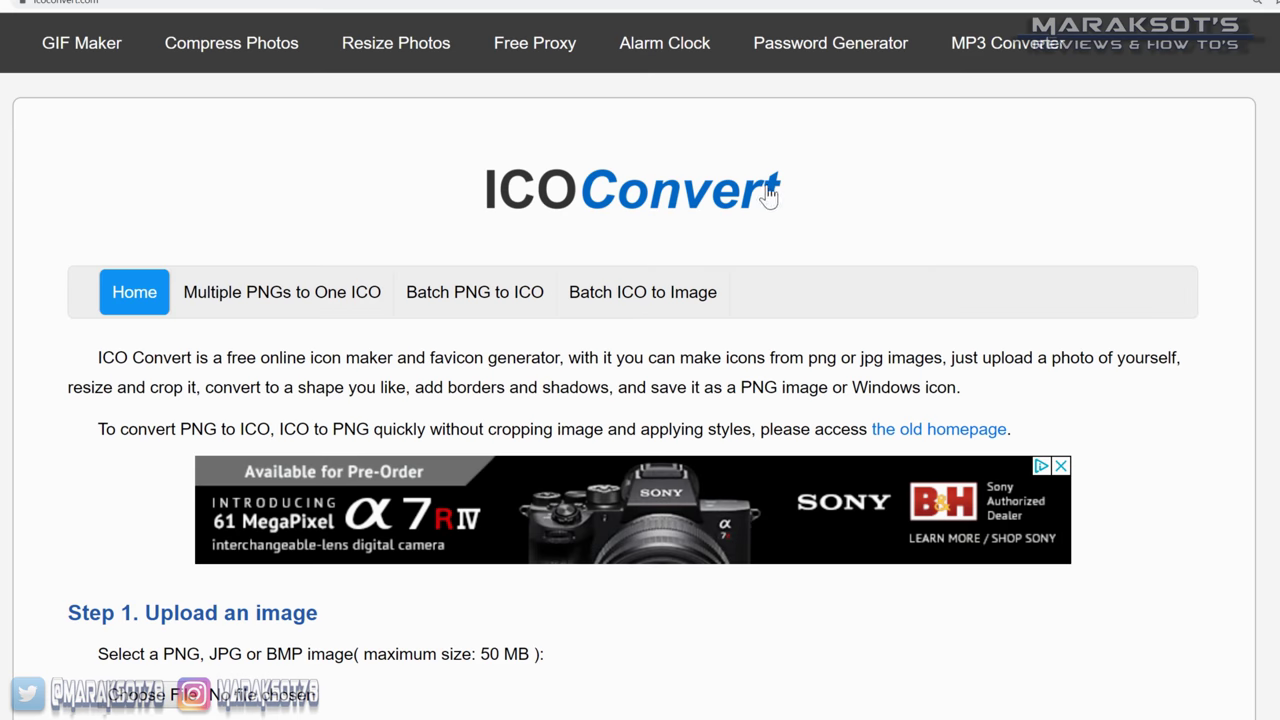
pyautogui.scroll(-3, 765, 195)
pyautogui.scroll(-1, 528, 297)
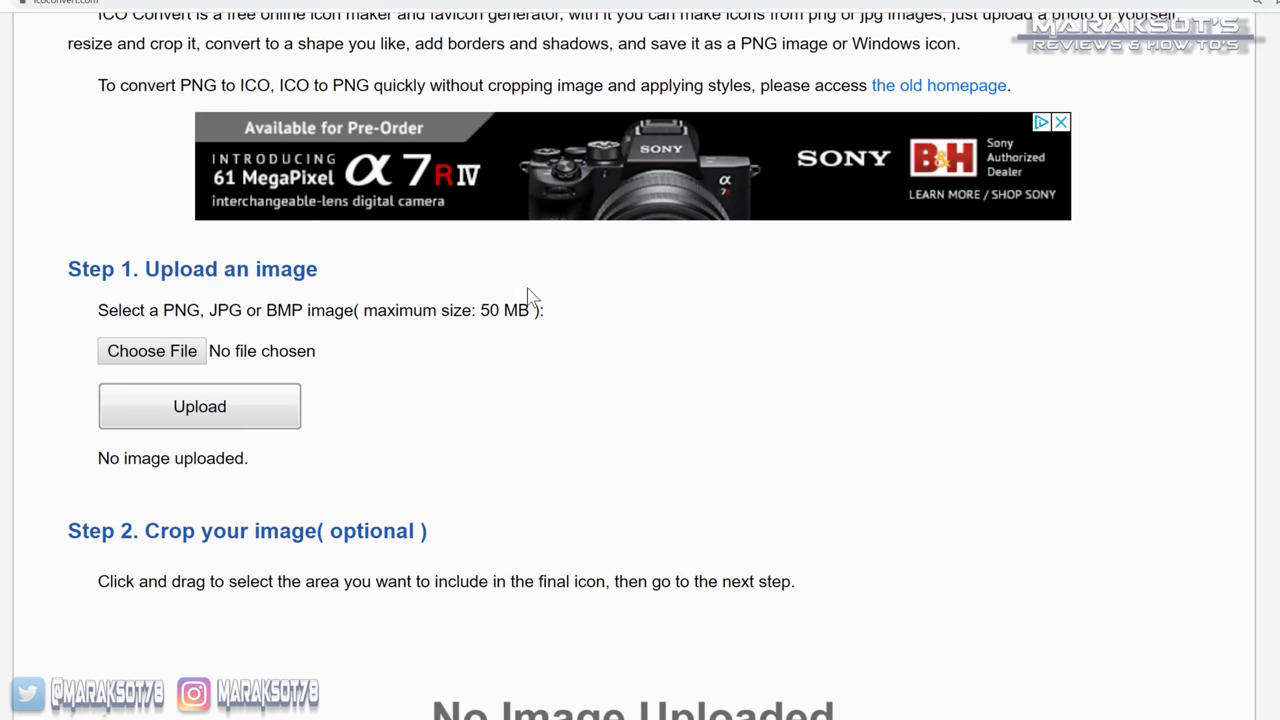
pyautogui.click(152, 352)
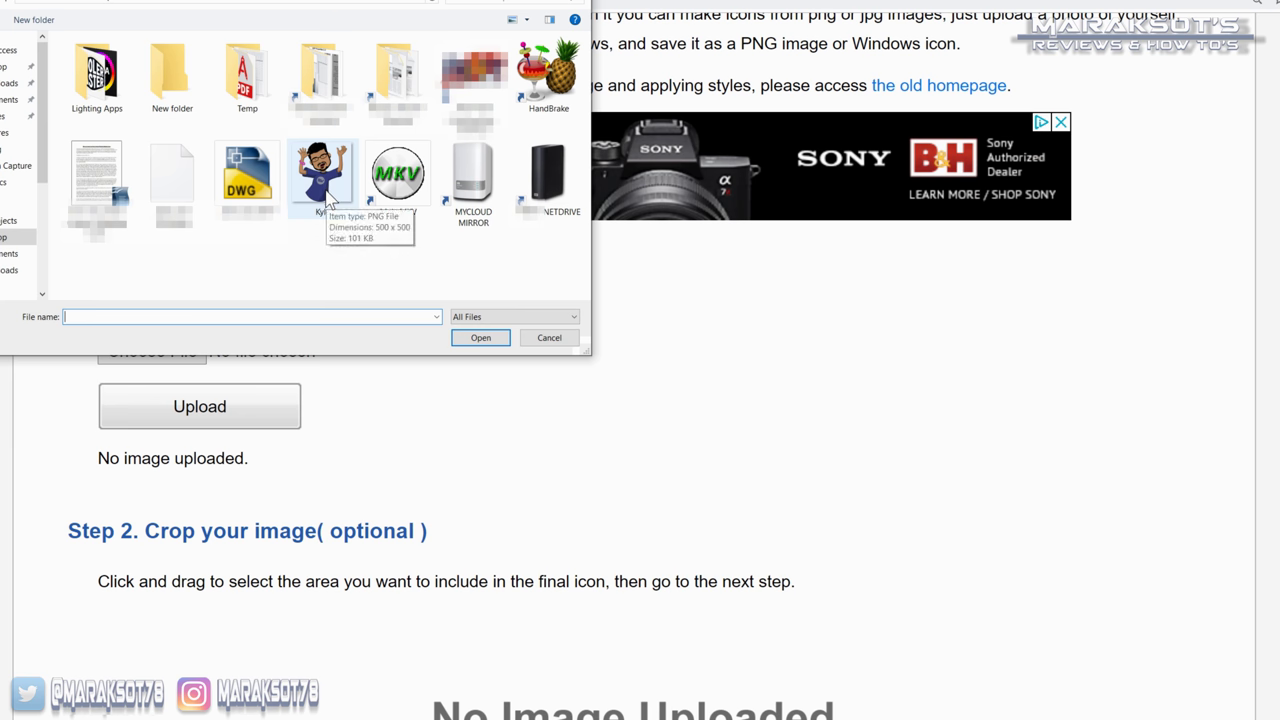
pyautogui.click(330, 178)
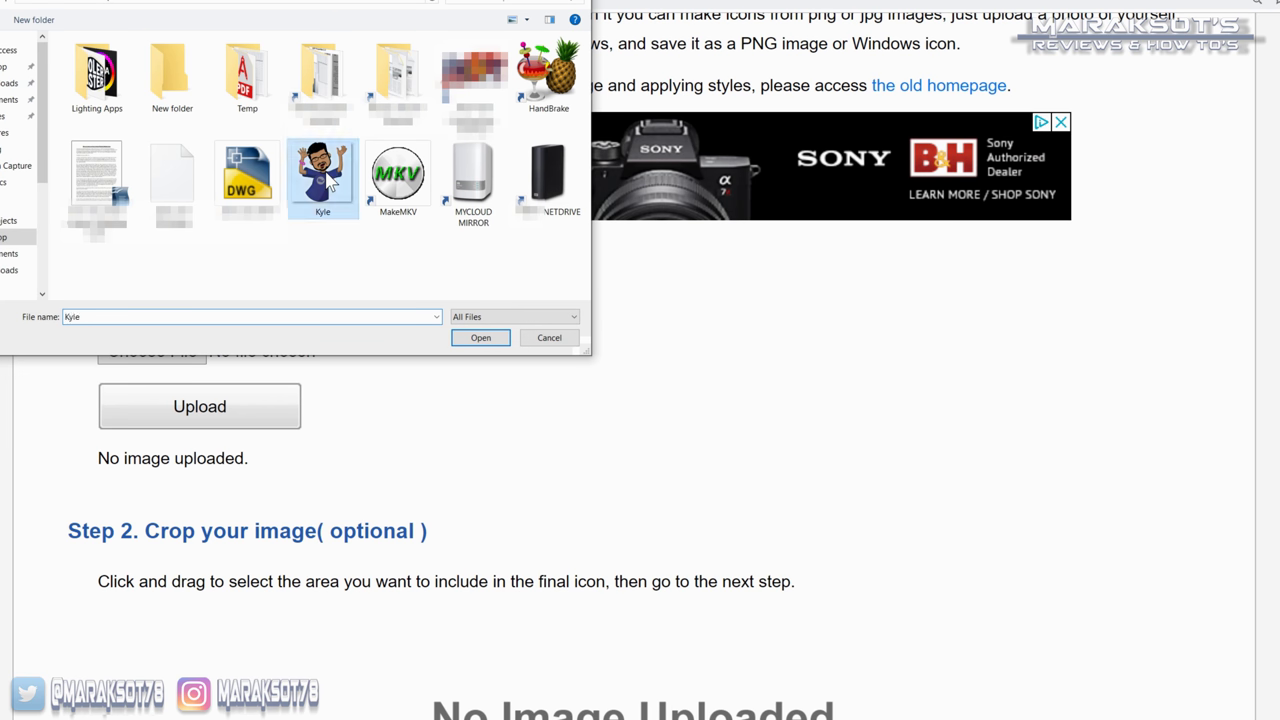
pyautogui.click(481, 338)
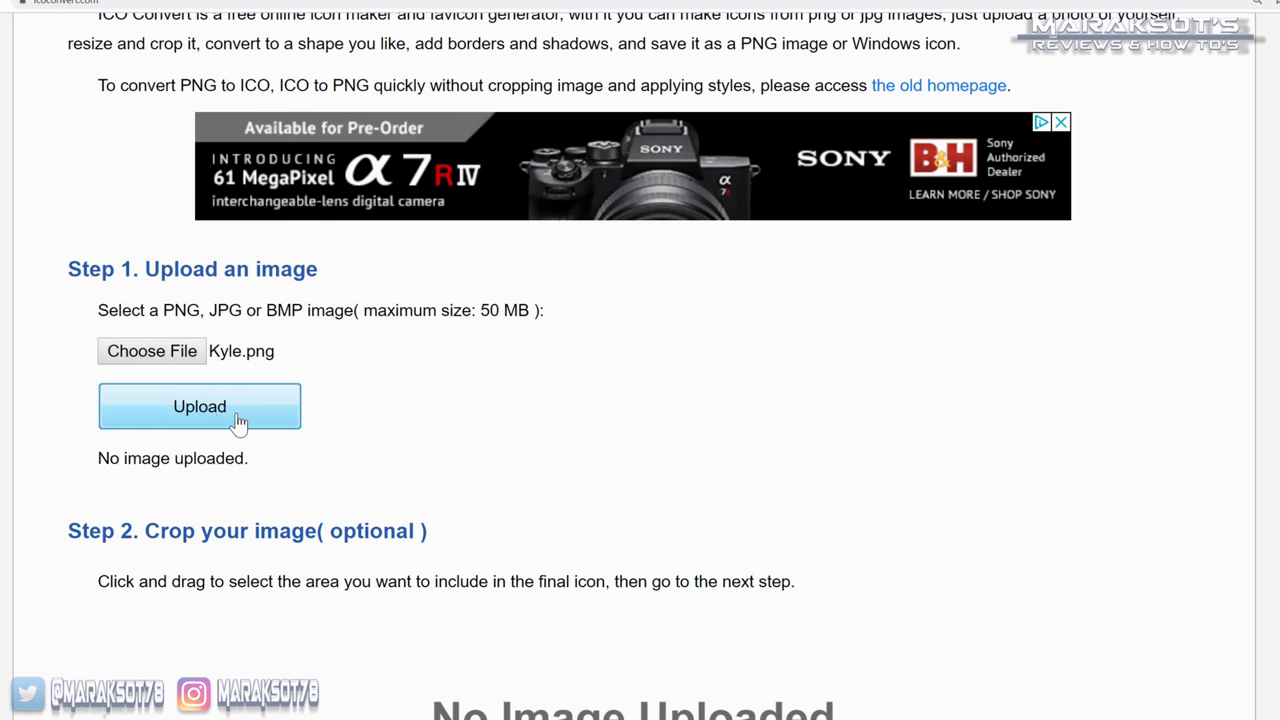
pyautogui.scroll(-3, 200, 409)
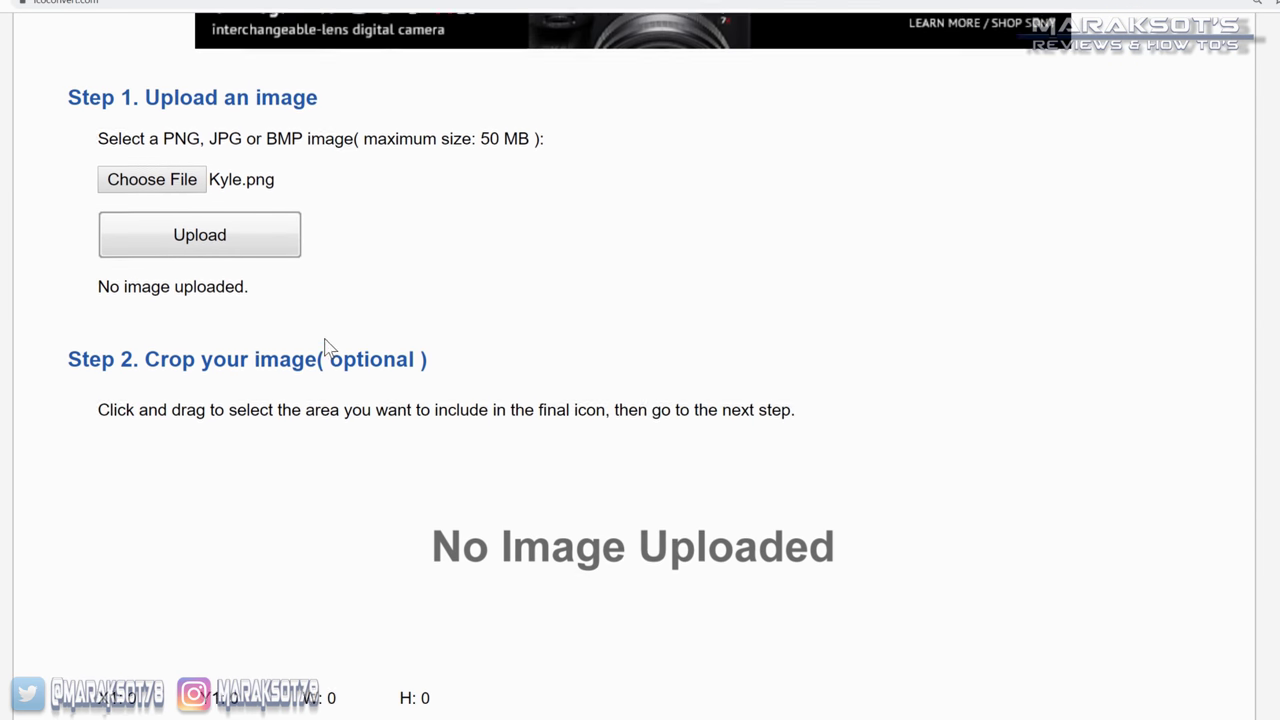
pyautogui.scroll(1, 203, 290)
pyautogui.click(206, 280)
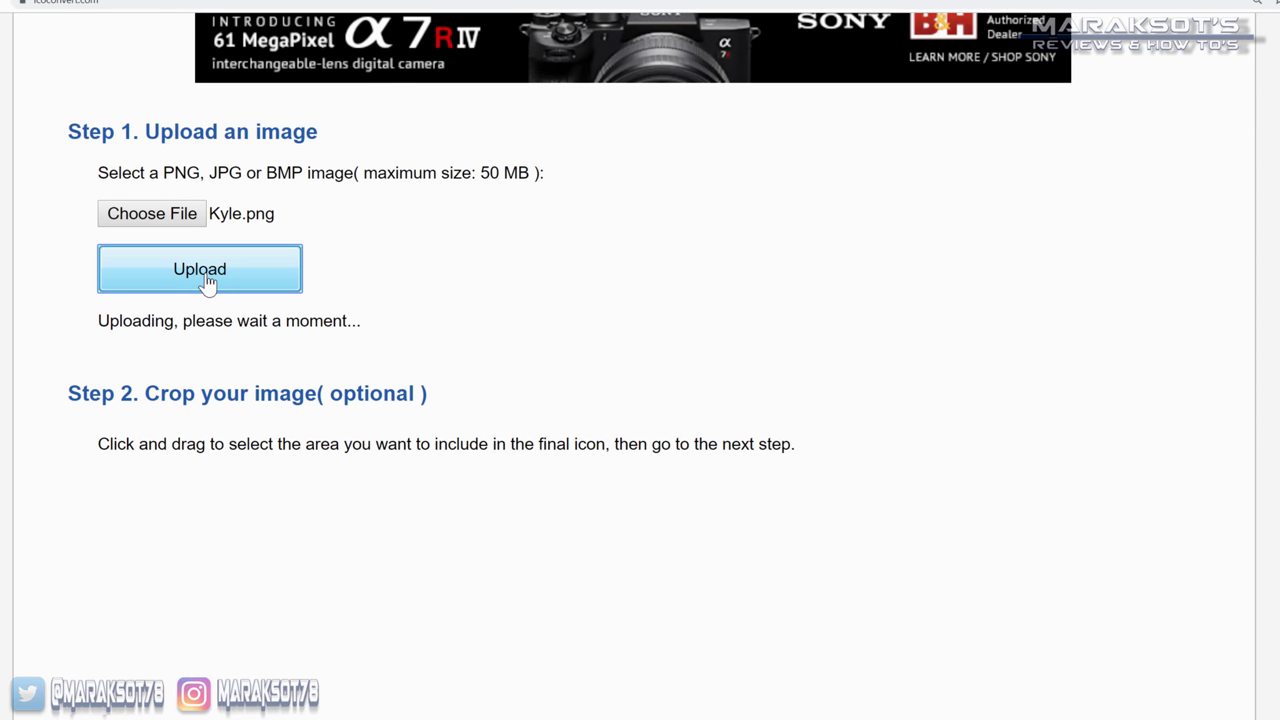
# Step: Crop Kyle.png to cover its full 500x500 area
pyautogui.scroll(-5, 517, 369)
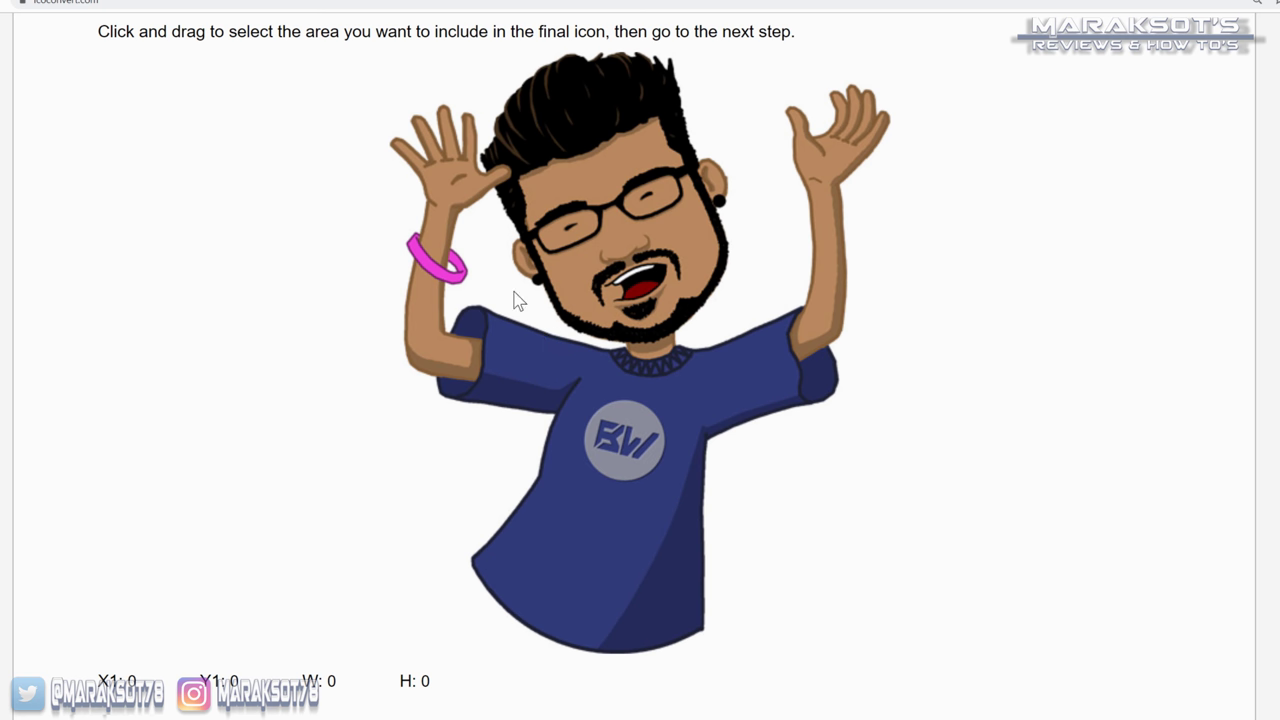
pyautogui.moveTo(441, 132); pyautogui.dragTo(974, 686)
pyautogui.moveTo(636, 369); pyautogui.dragTo(537, 277)
pyautogui.moveTo(815, 538); pyautogui.dragTo(983, 674)
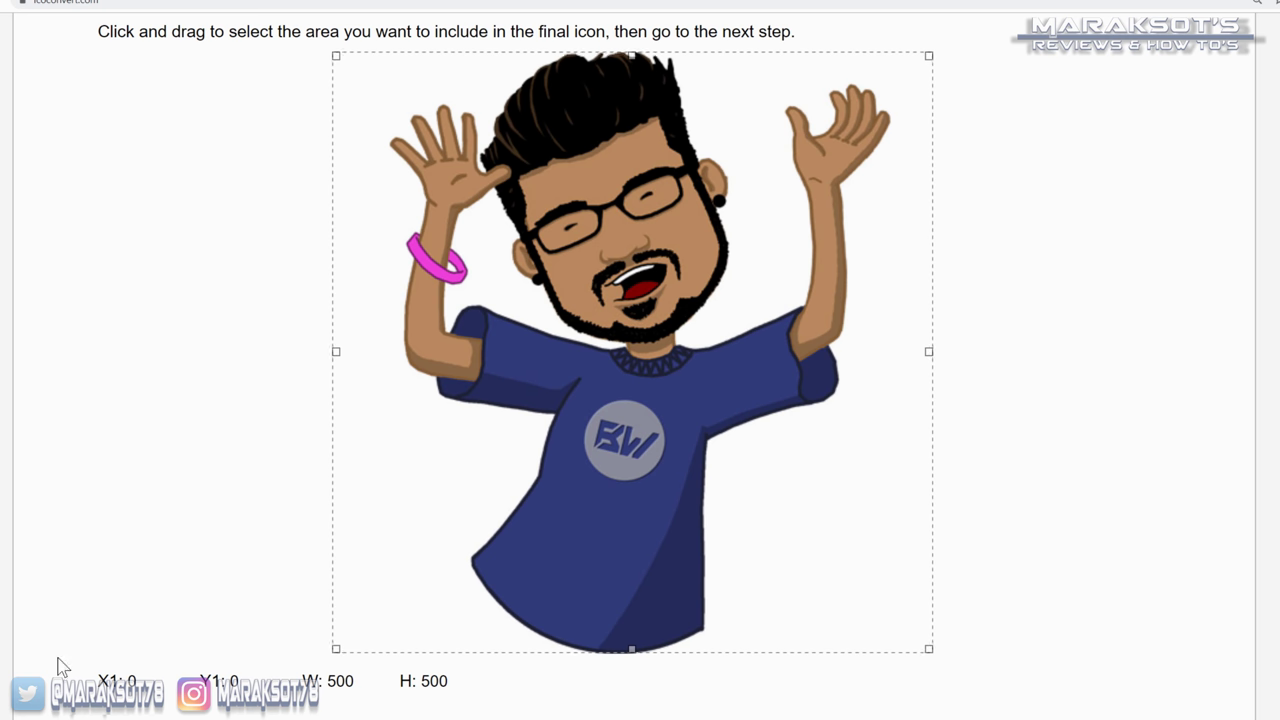
# Step: Draw a square crop around the dog's face on the dog photo
pyautogui.scroll(-4, 426, 447)
pyautogui.scroll(-2, 426, 440)
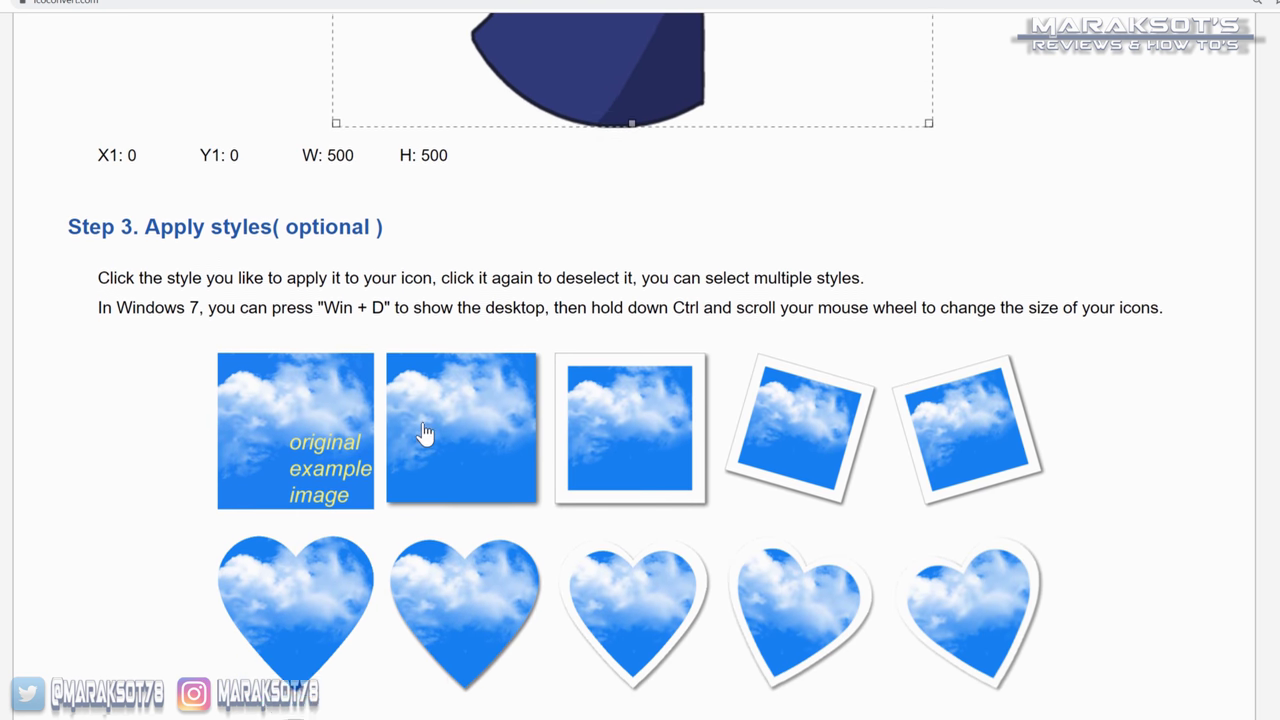
pyautogui.scroll(-1, 356, 376)
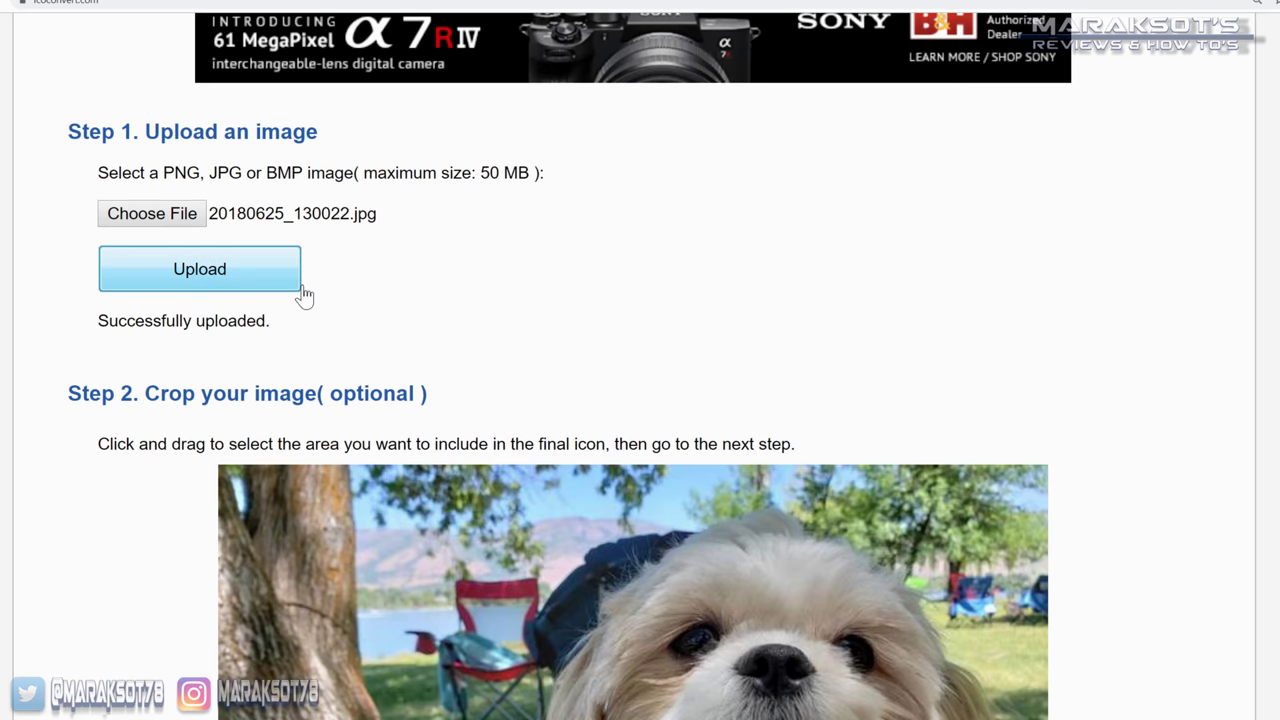
pyautogui.scroll(-4, 303, 297)
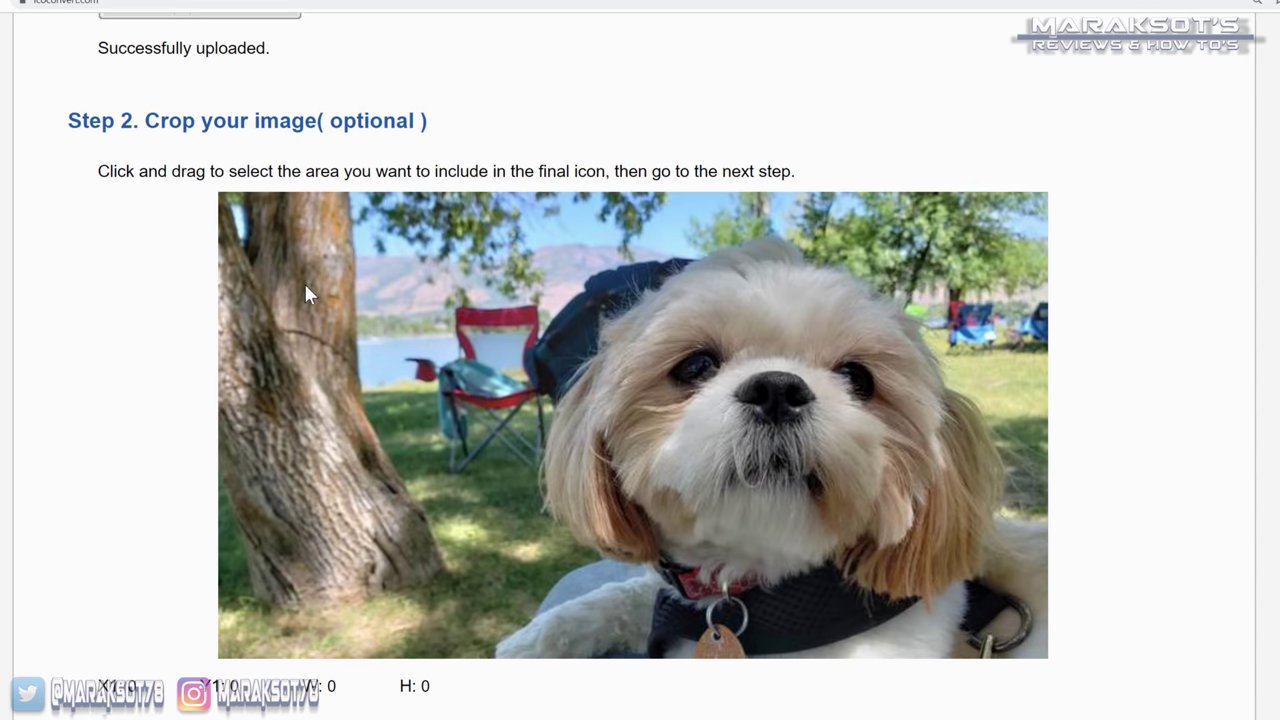
pyautogui.moveTo(530, 136); pyautogui.dragTo(1121, 592)
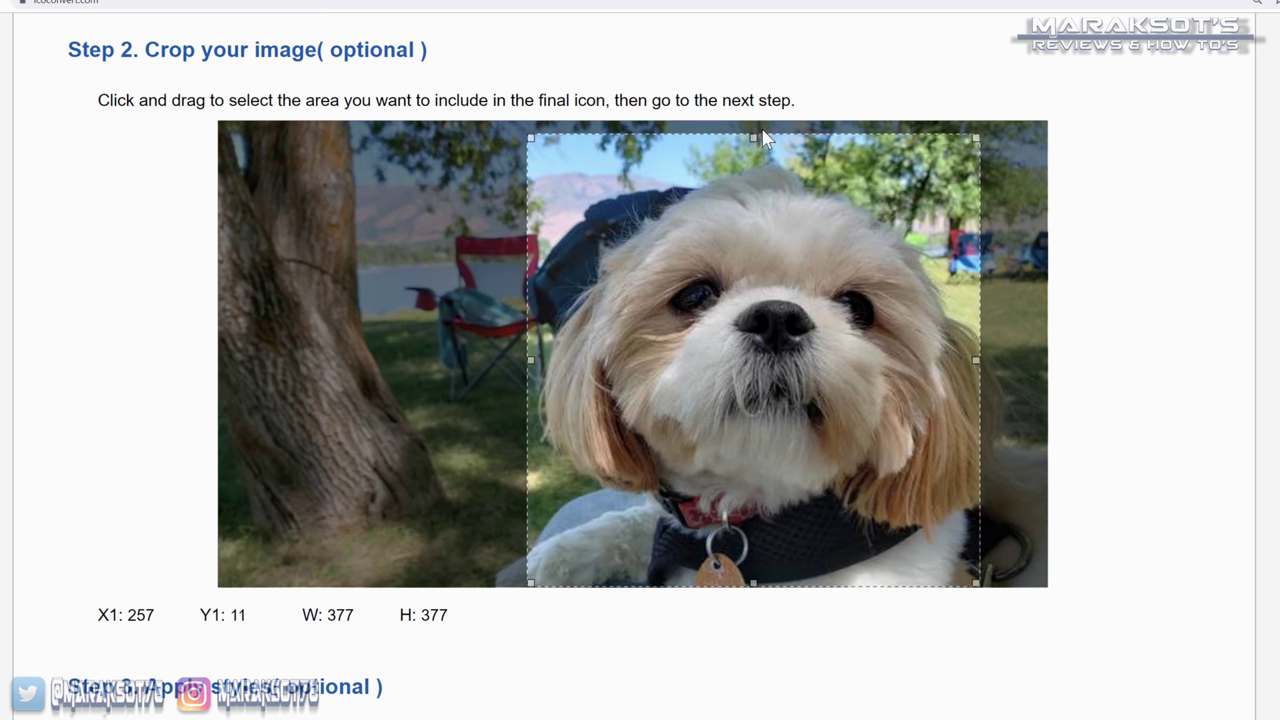
pyautogui.moveTo(763, 137); pyautogui.dragTo(749, 91)
pyautogui.moveTo(774, 277); pyautogui.dragTo(787, 284)
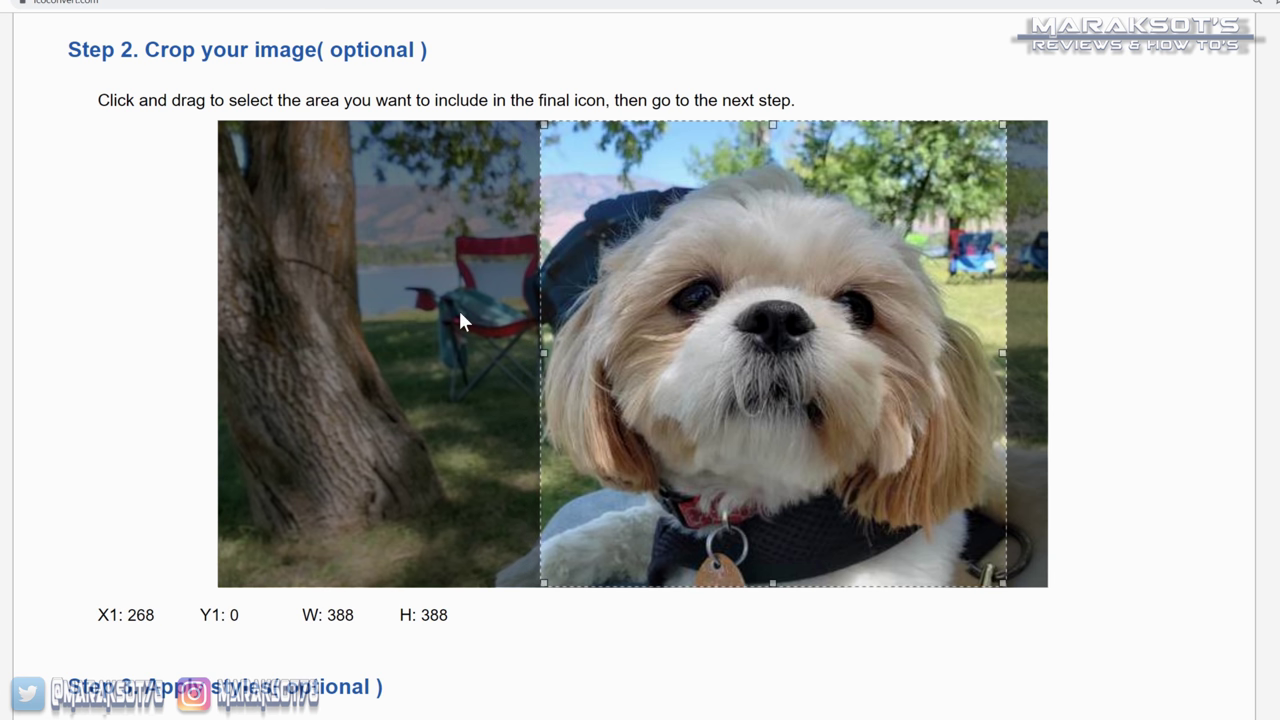
# Step: Try the second heart and circle styles, settling on the second square style
pyautogui.scroll(-5, 455, 310)
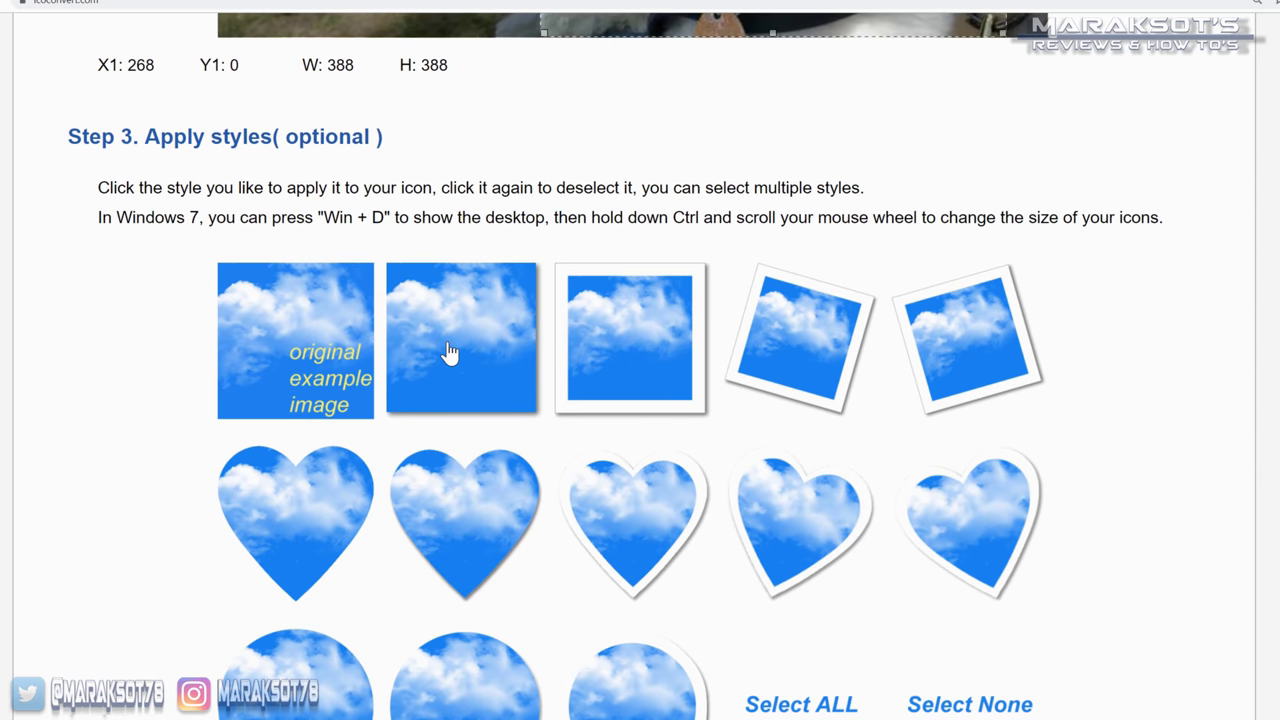
pyautogui.click(450, 352)
pyautogui.scroll(-1, 452, 360)
pyautogui.click(466, 380)
pyautogui.scroll(-1, 466, 382)
pyautogui.click(470, 435)
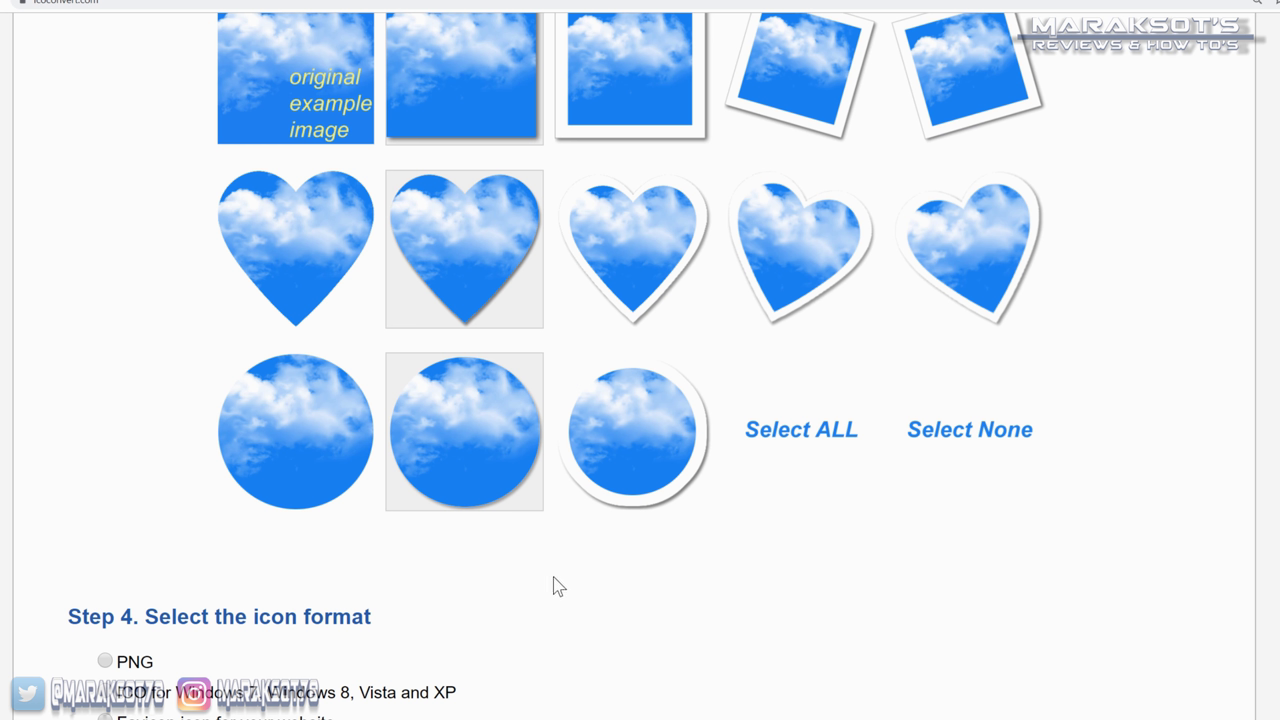
pyautogui.scroll(2, 467, 321)
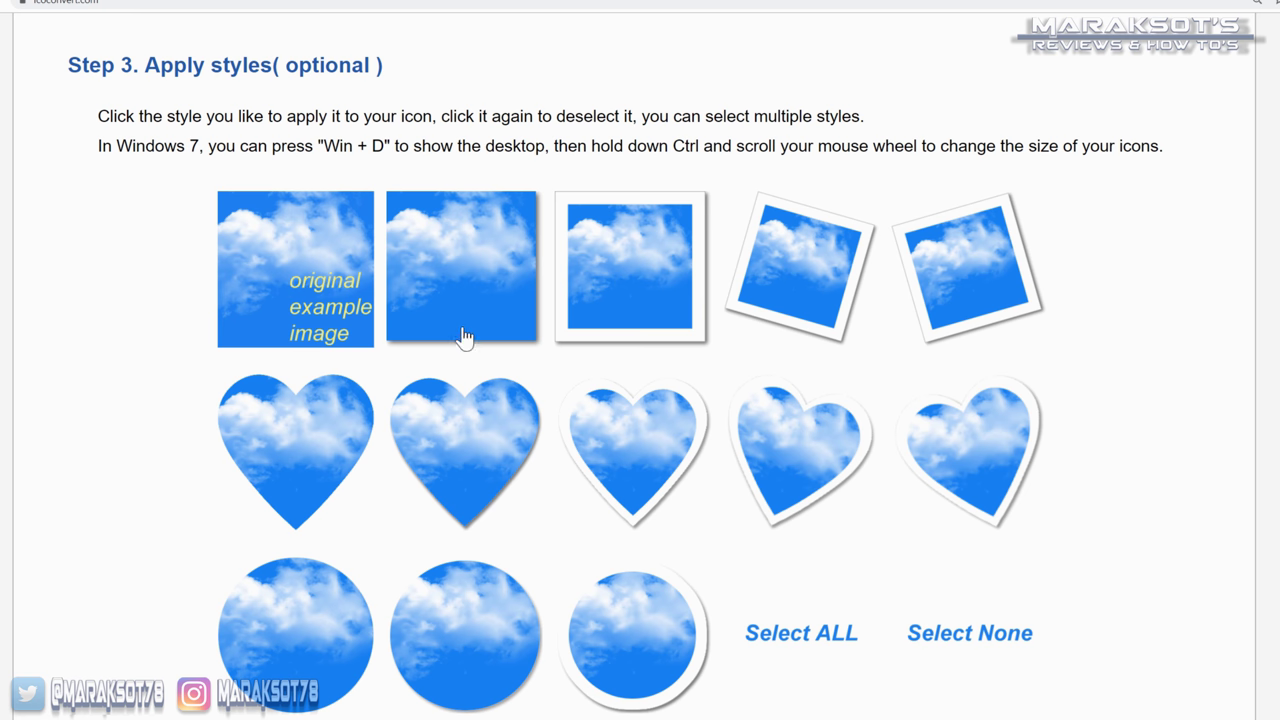
pyautogui.click(463, 262)
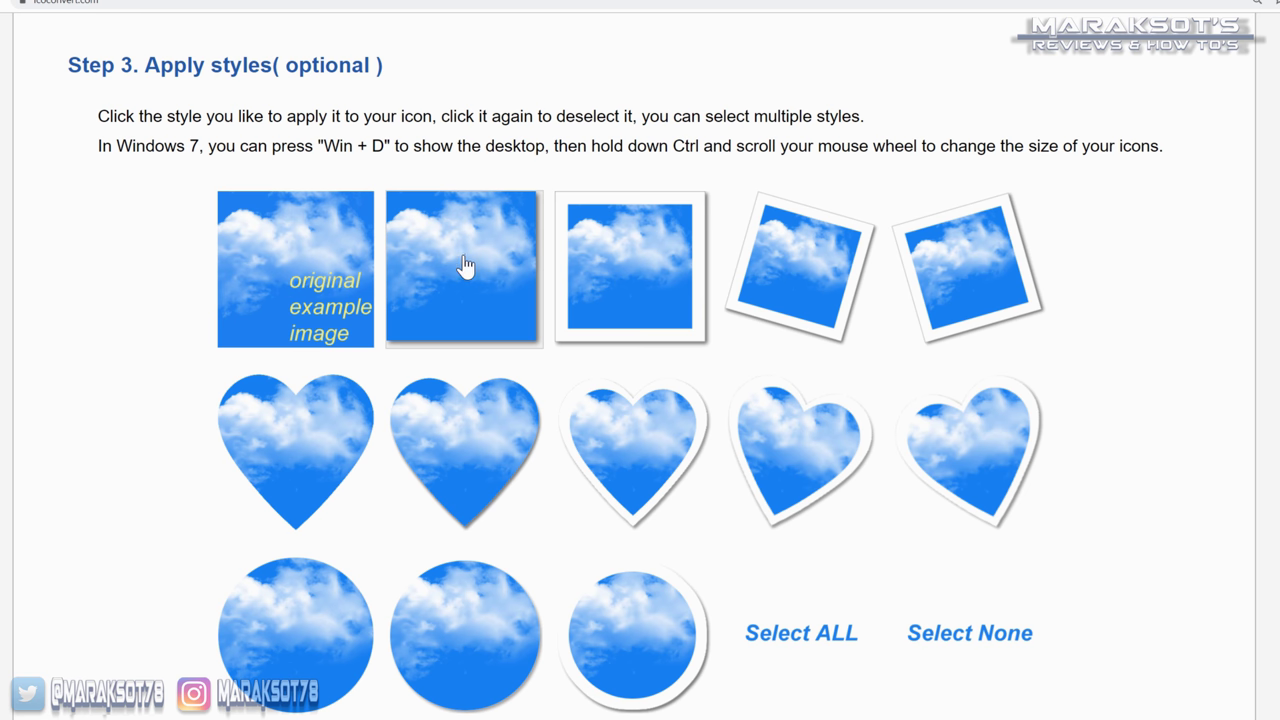
pyautogui.scroll(-7, 463, 262)
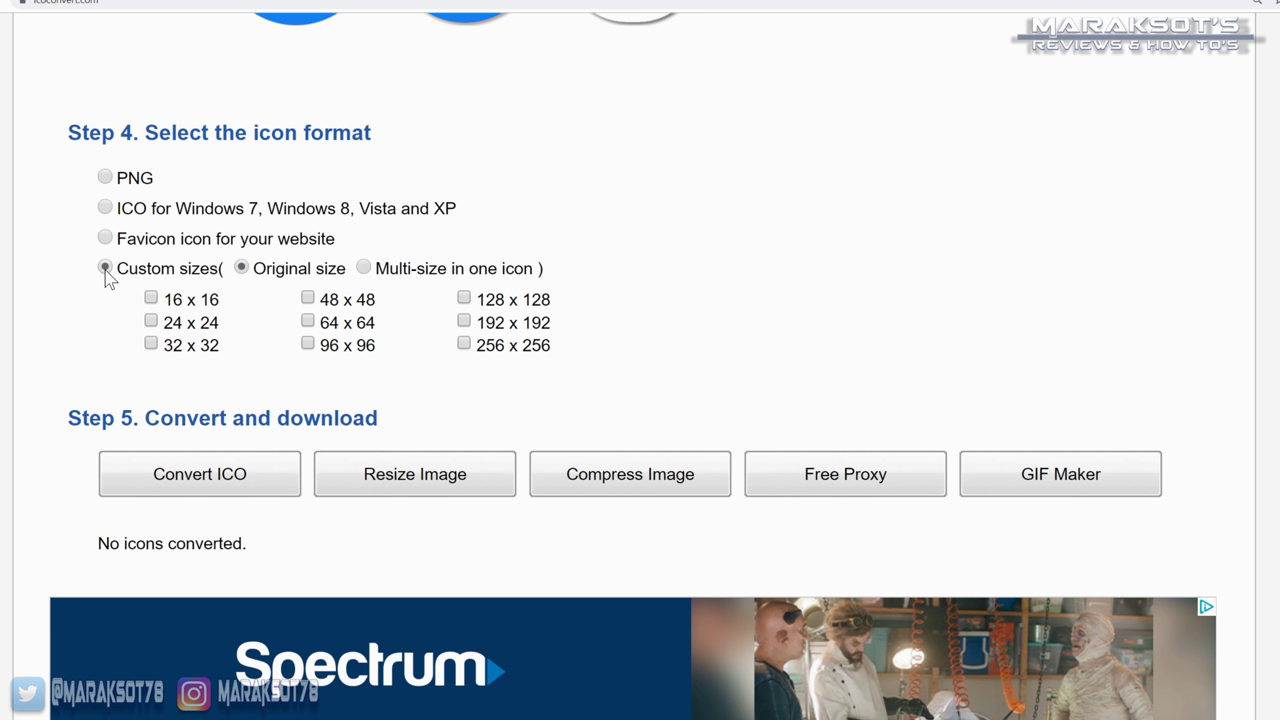
# Step: Tick sizes 16, 24, 48, 64, 128 and 192, convert, and download kyle_DPh_icon
pyautogui.click(151, 299)
pyautogui.click(151, 321)
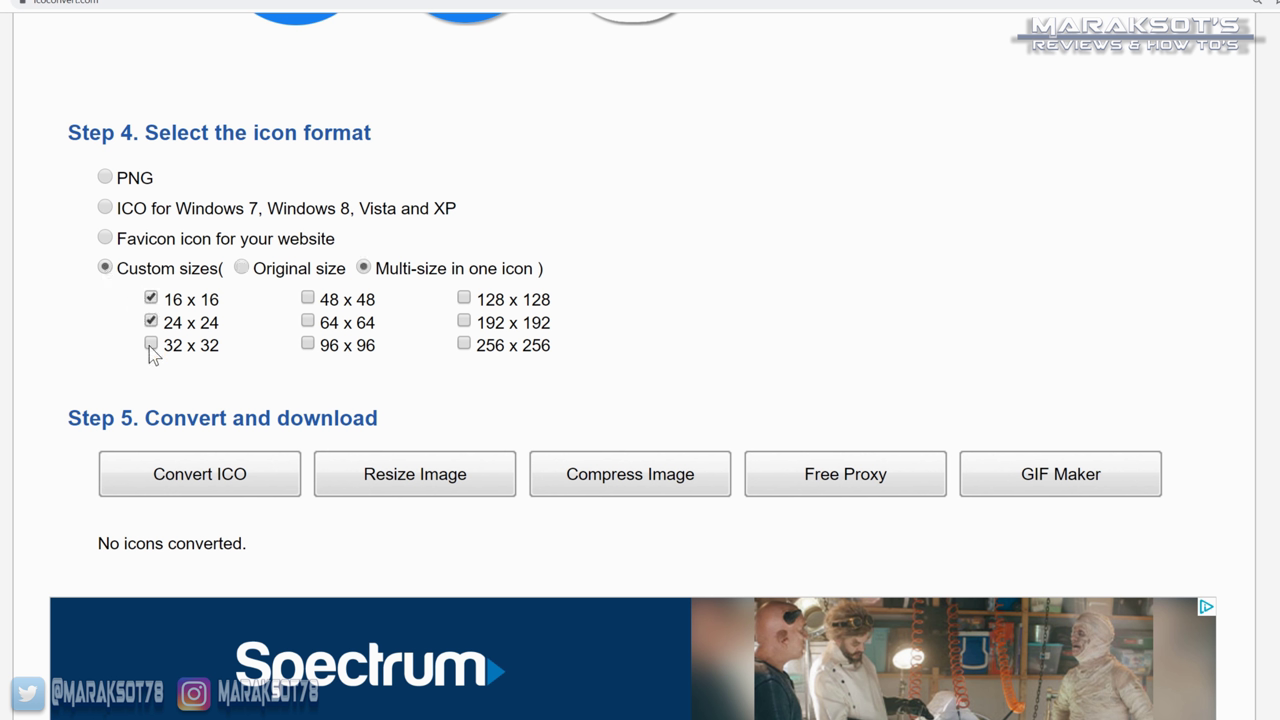
pyautogui.click(307, 321)
pyautogui.click(307, 298)
pyautogui.click(464, 299)
pyautogui.click(464, 321)
pyautogui.scroll(-2, 565, 345)
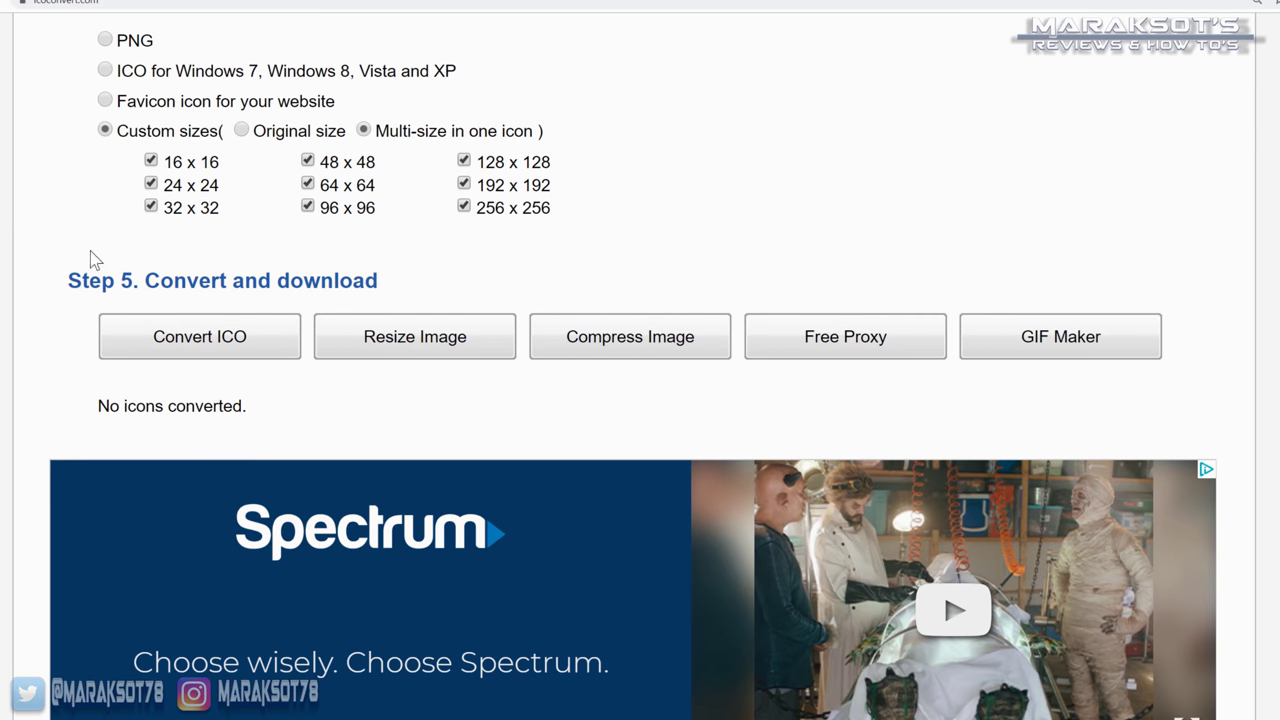
pyautogui.click(203, 345)
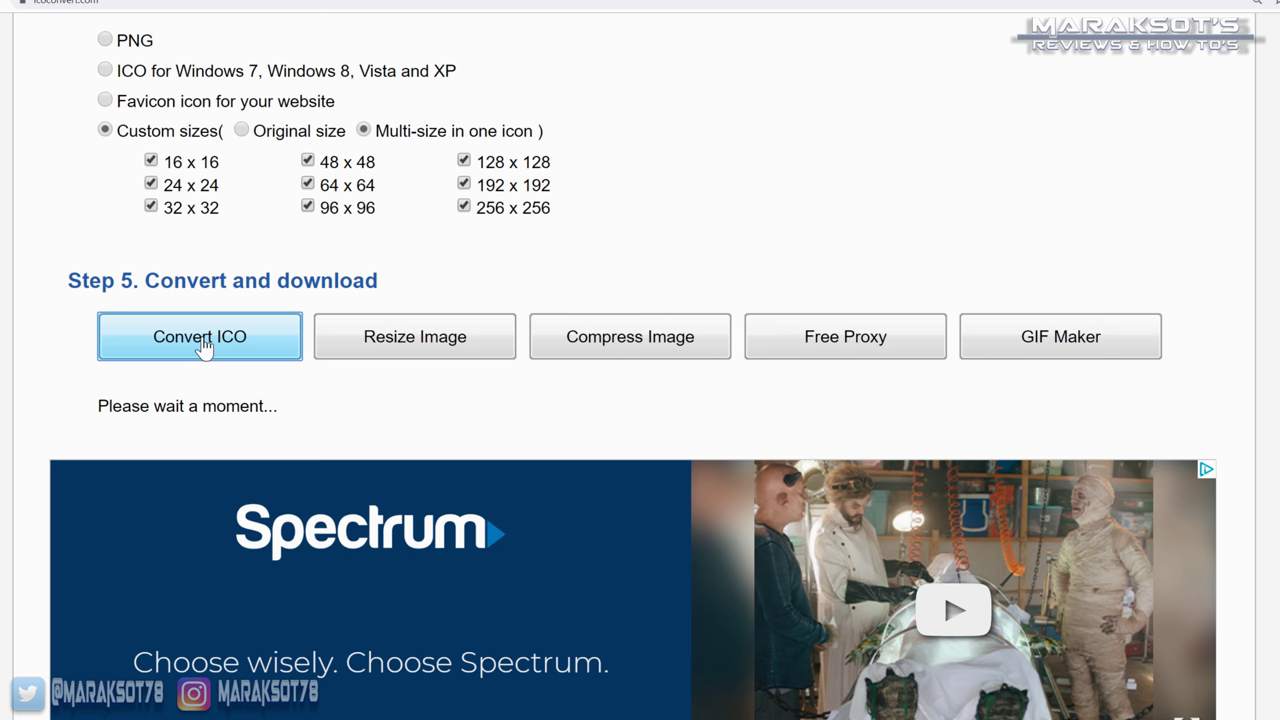
pyautogui.click(200, 410)
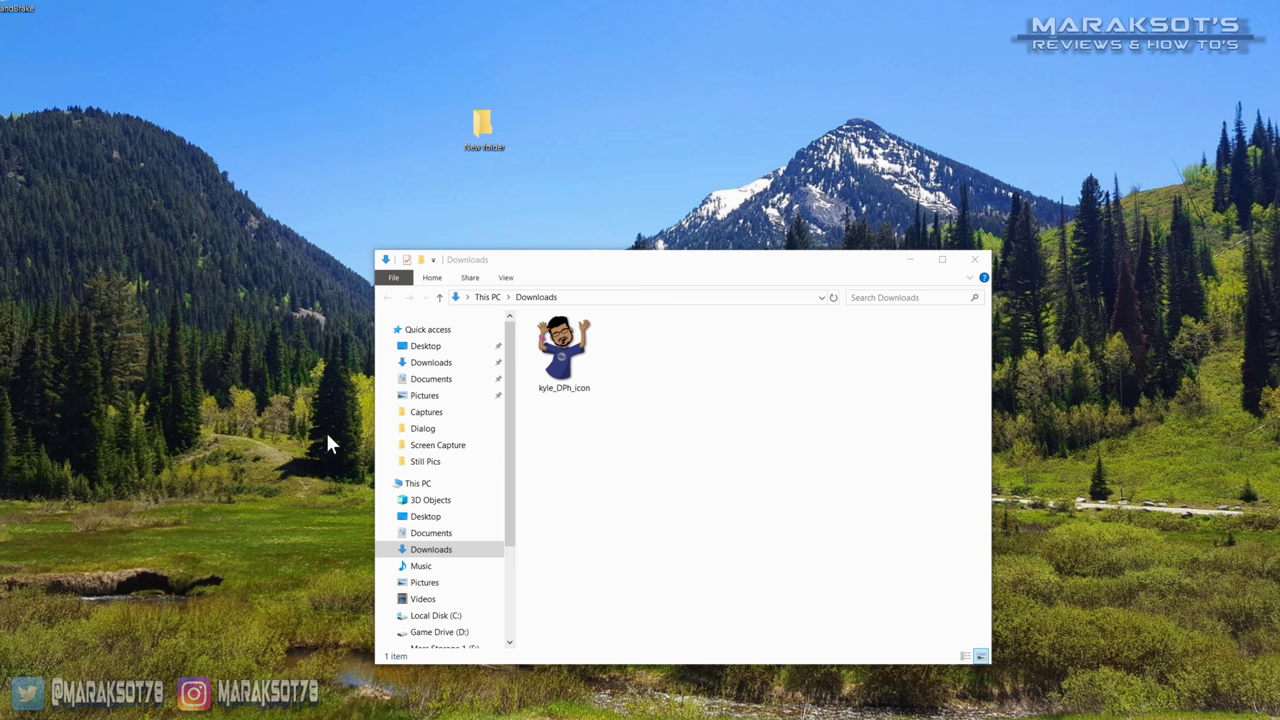
# Step: Move the Downloads Explorer window left, clear of the desktop's New folder
pyautogui.moveTo(660, 265); pyautogui.dragTo(612, 233)
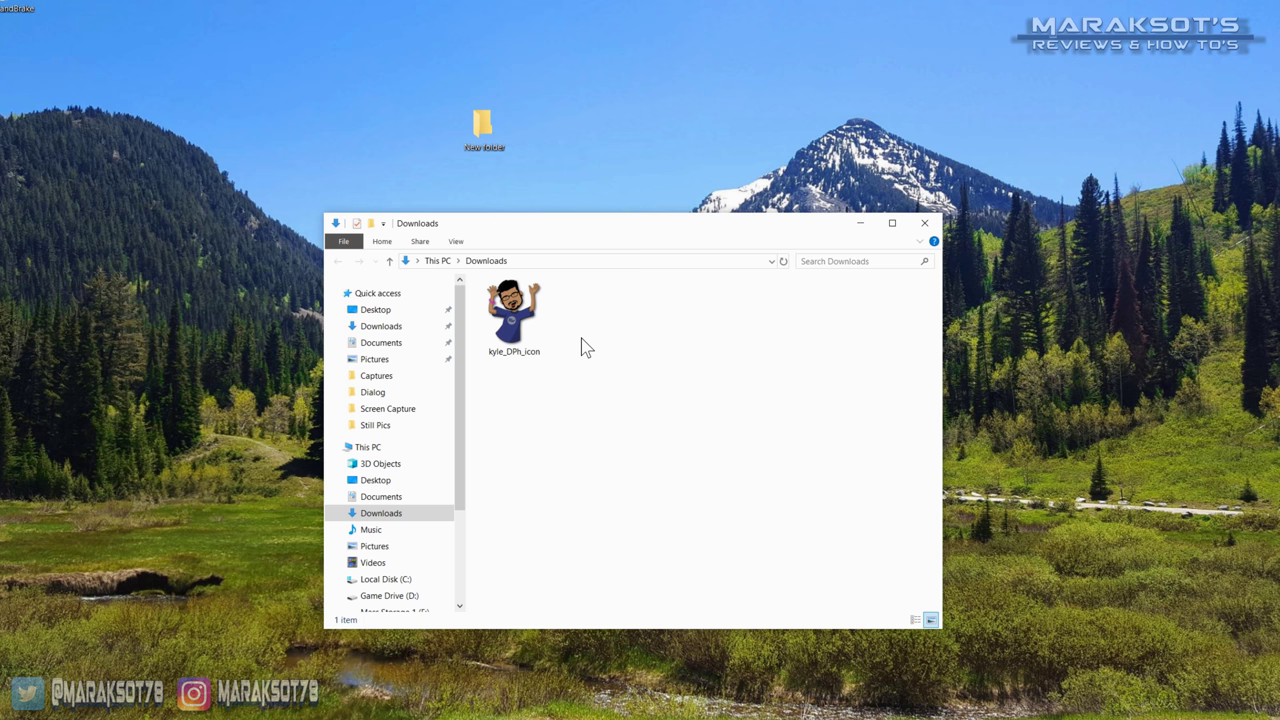
pyautogui.moveTo(507, 232); pyautogui.dragTo(381, 234)
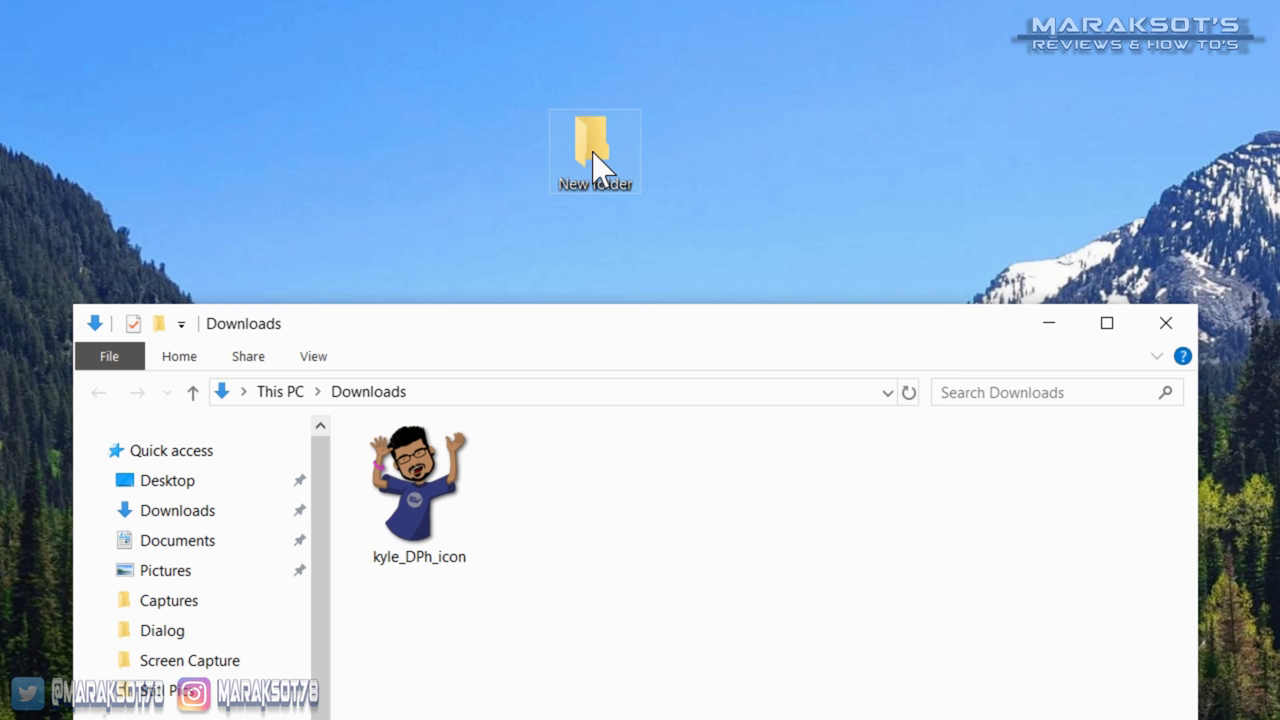
# Step: Set the desktop New folder's icon to kyle_DPh_icon from Downloads and apply it
pyautogui.rightClick(593, 153)
pyautogui.click(695, 662)
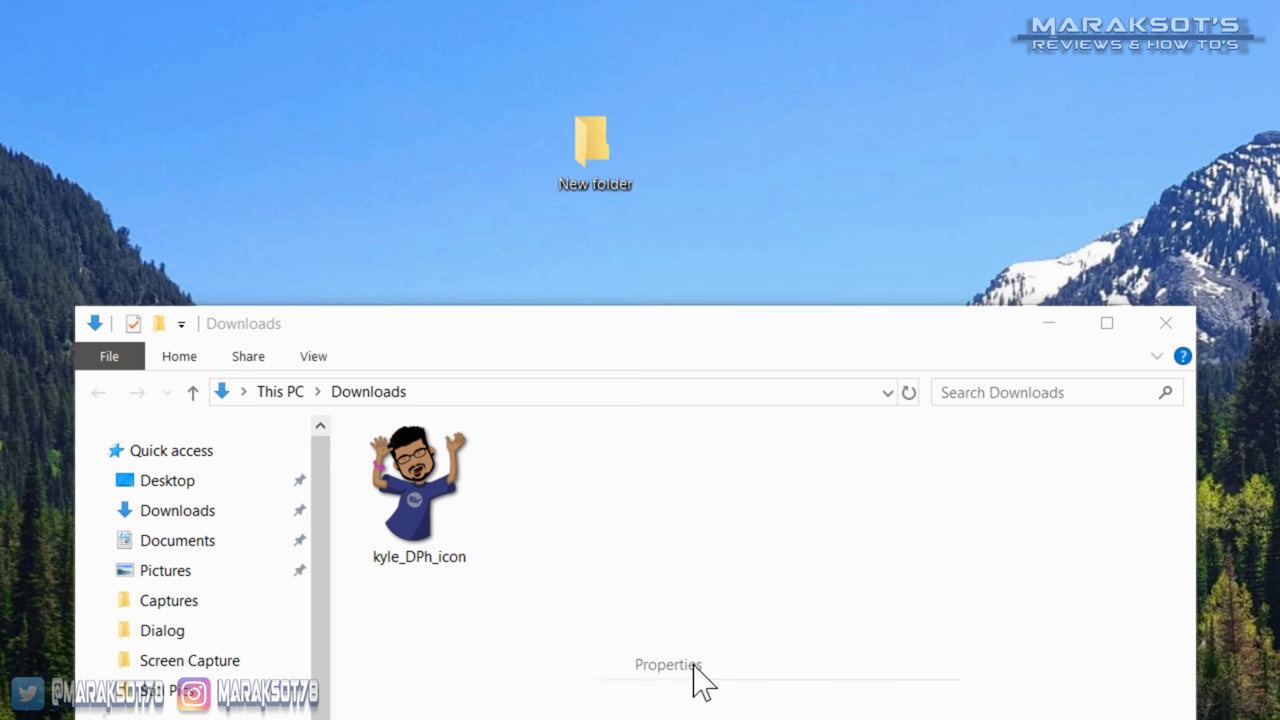
pyautogui.moveTo(251, 186); pyautogui.dragTo(951, 71)
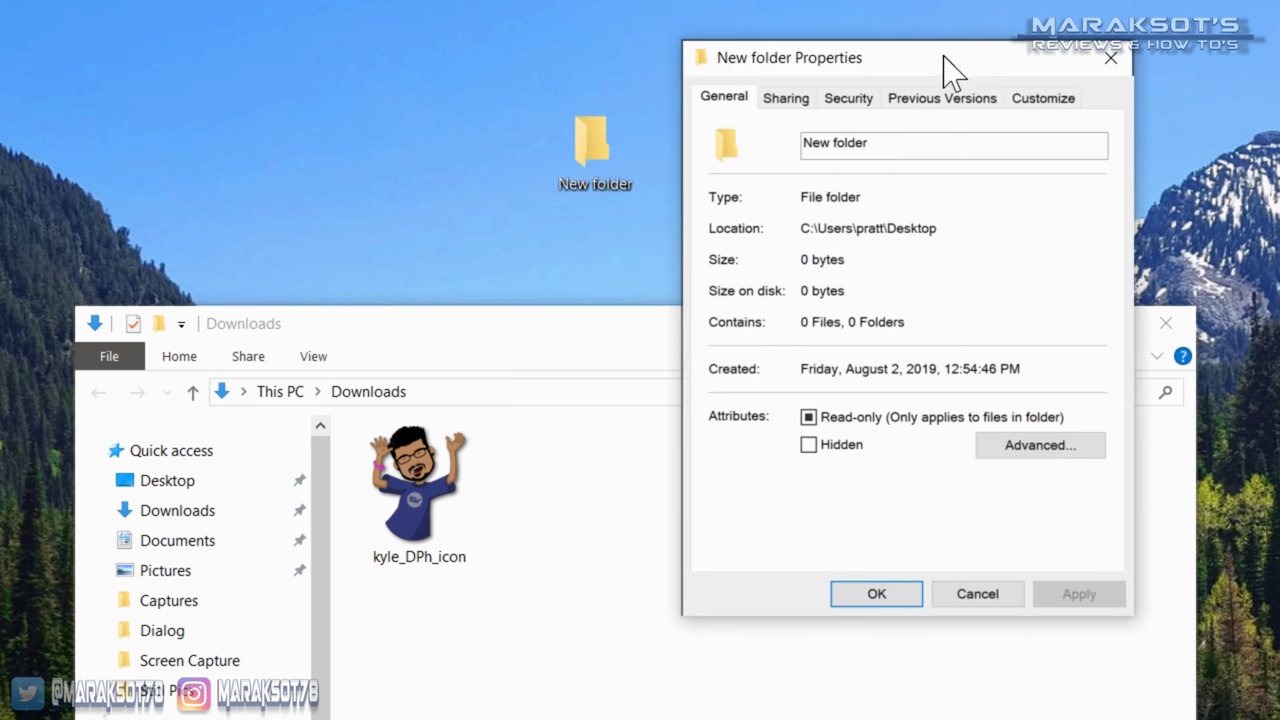
pyautogui.click(1045, 110)
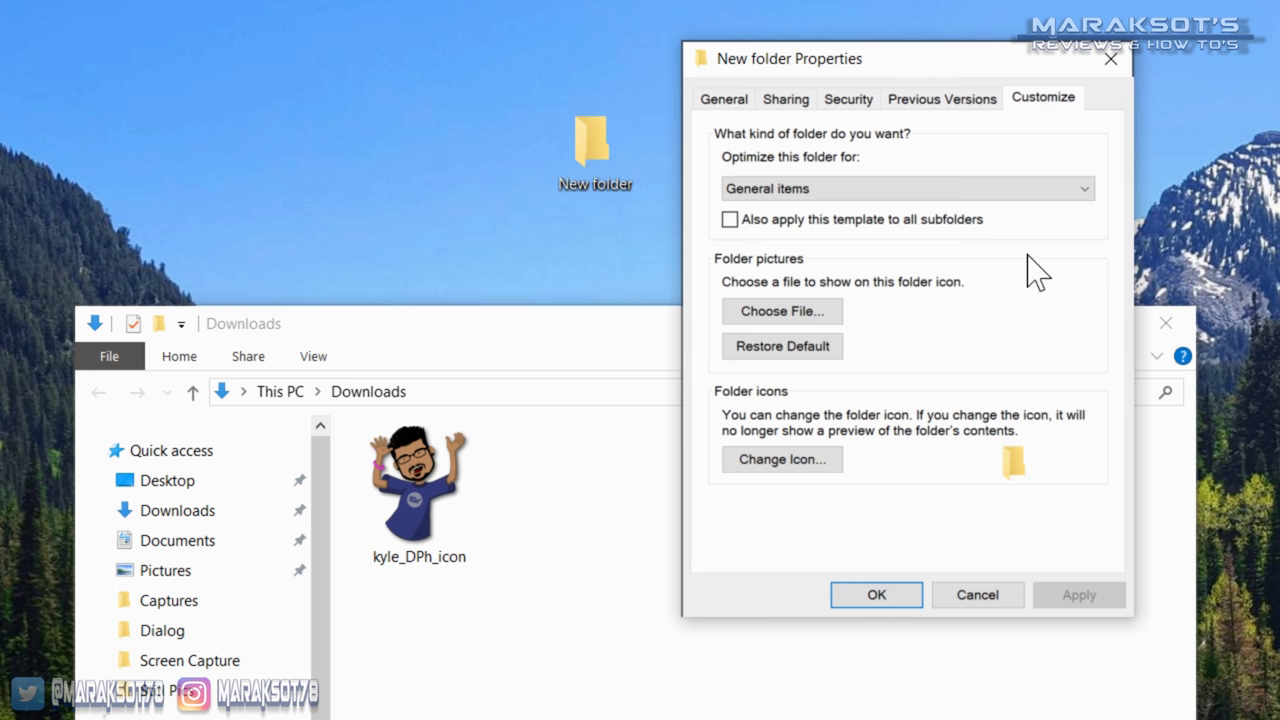
pyautogui.click(779, 462)
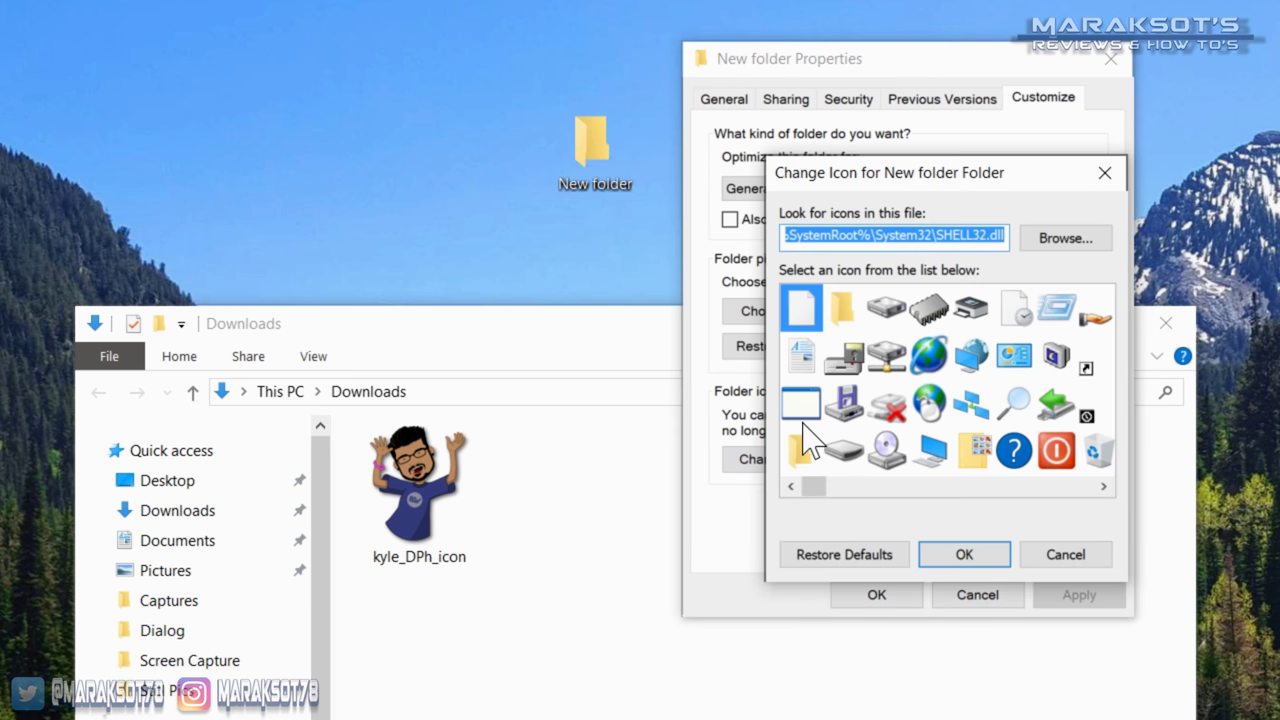
pyautogui.click(1066, 240)
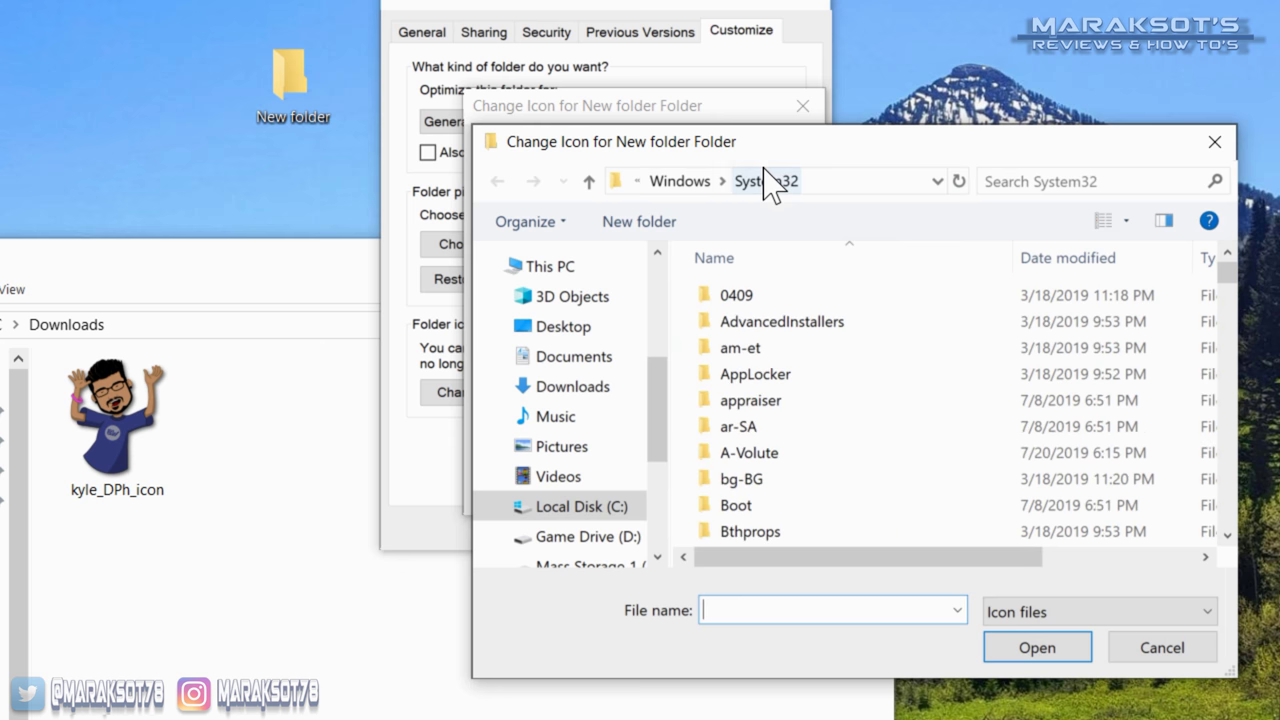
pyautogui.click(590, 388)
pyautogui.click(748, 336)
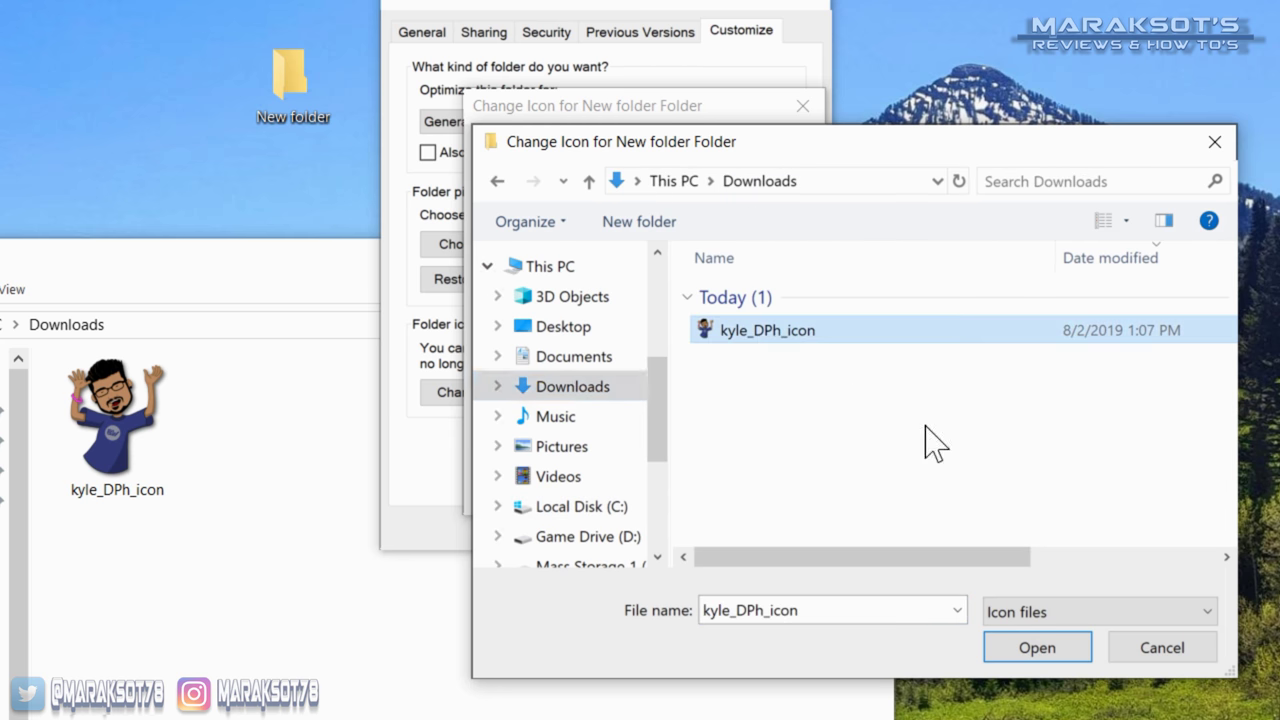
pyautogui.click(1030, 650)
pyautogui.click(658, 490)
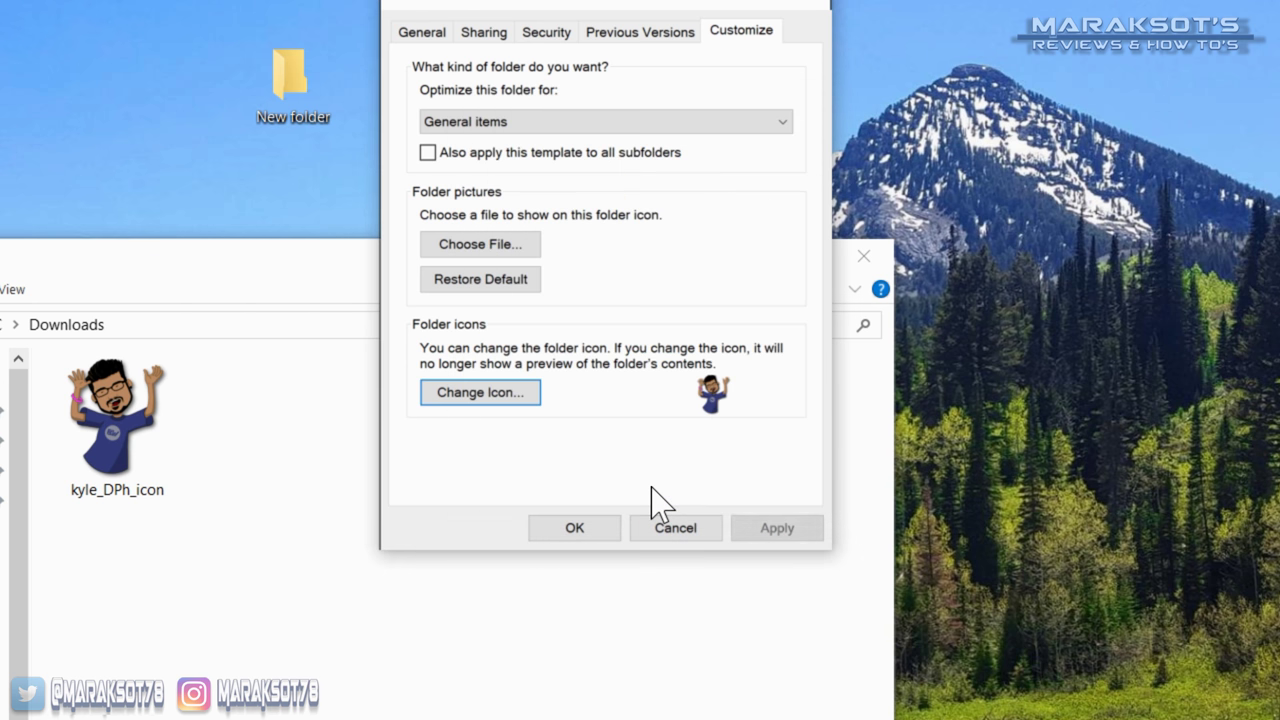
pyautogui.click(779, 532)
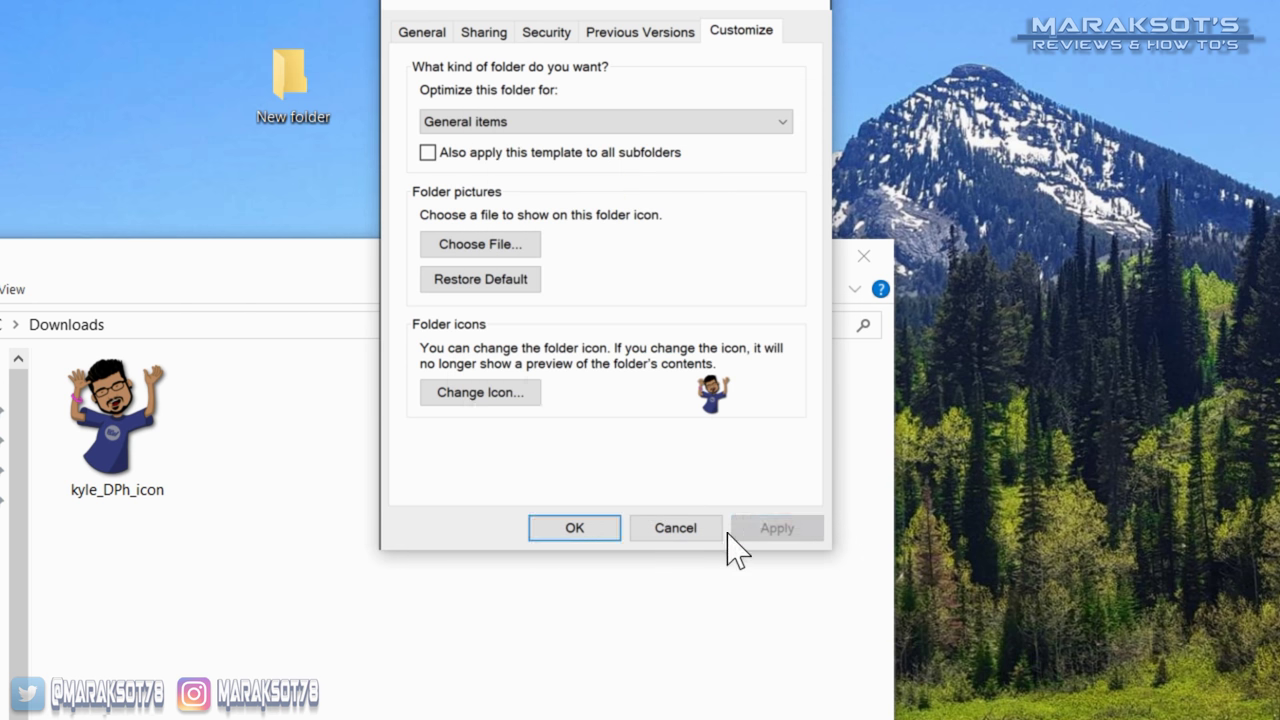
pyautogui.click(574, 530)
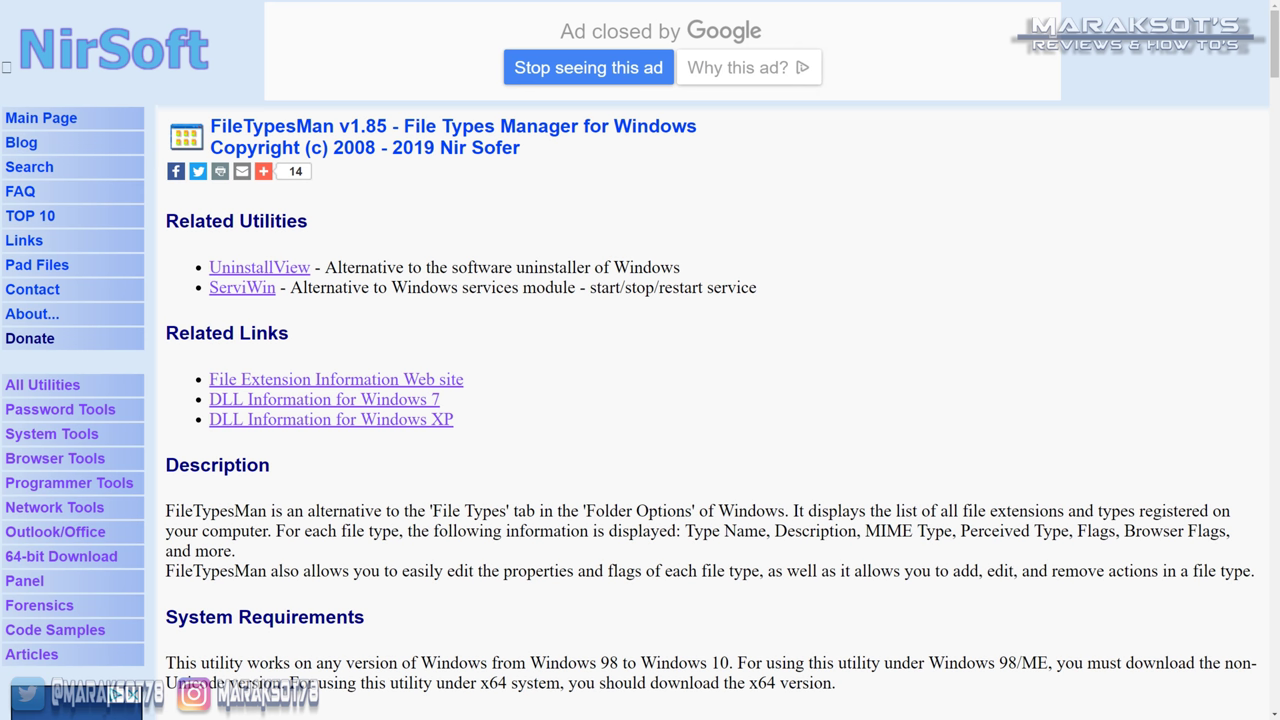
# Step: Read through the FileTypesMan page on nirsoft.net, starting at its title and scrolling down
pyautogui.moveTo(210, 126); pyautogui.dragTo(525, 148)
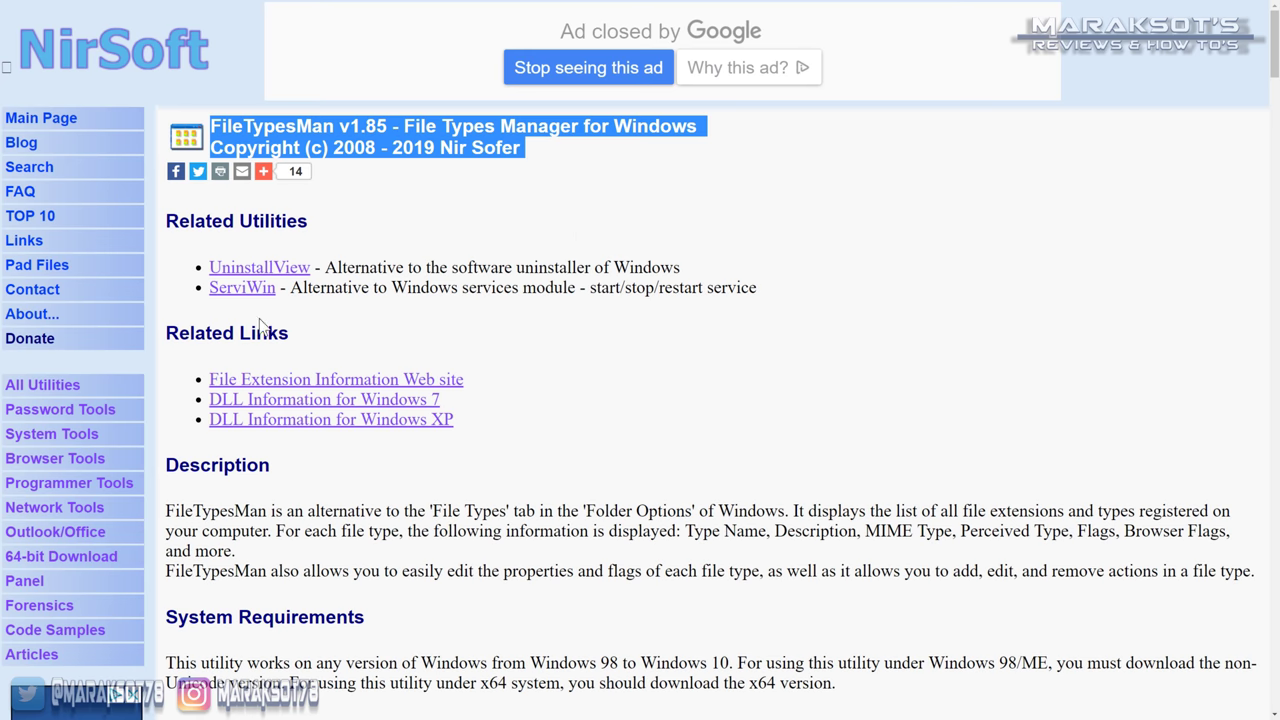
pyautogui.click(418, 193)
pyautogui.scroll(-20, 623, 190)
pyautogui.moveTo(1274, 190); pyautogui.dragTo(1263, 563)
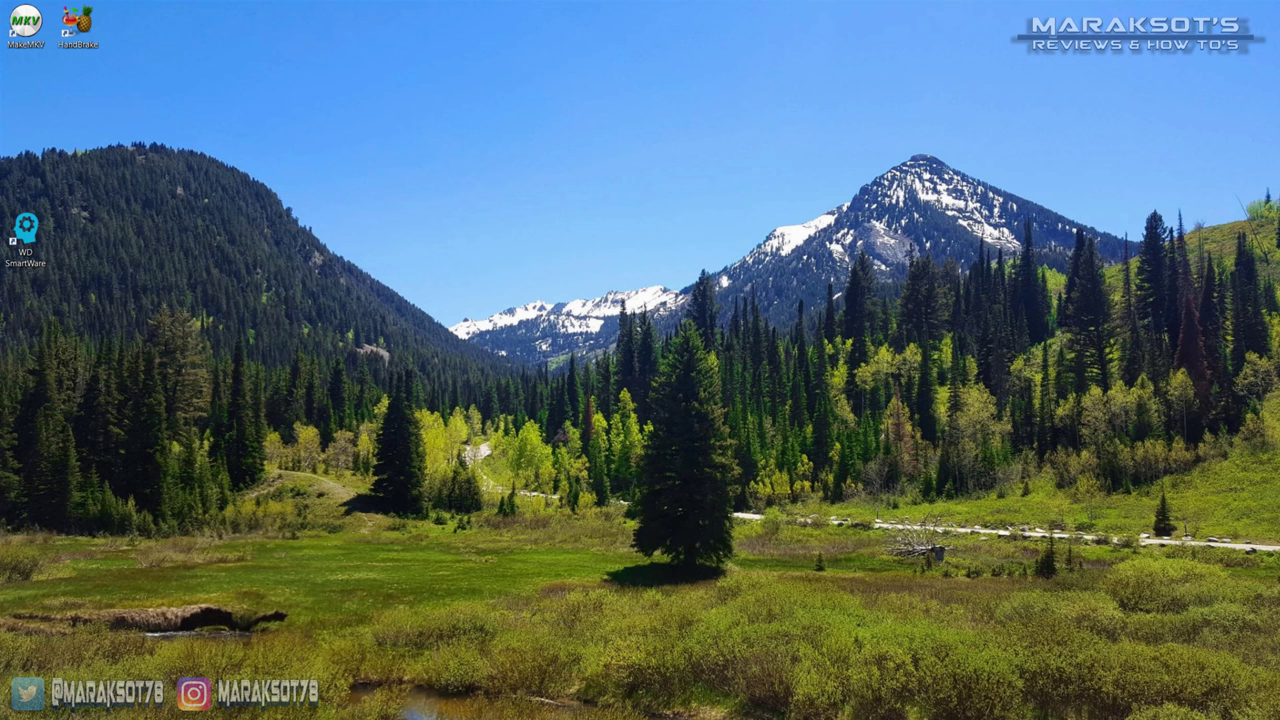
# Step: Extract the filetypesman-x64 zip in Downloads and launch FileTypesMan from the extracted folder
pyautogui.press('super+e')
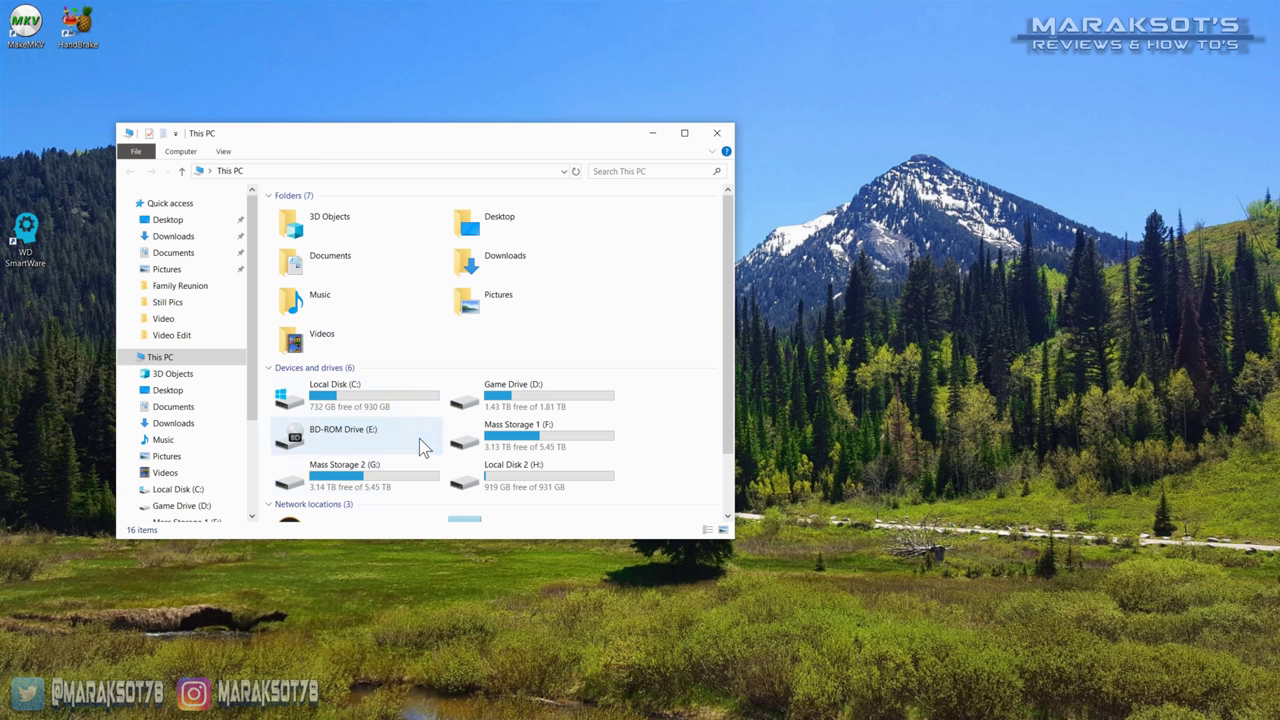
pyautogui.doubleClick(500, 266)
pyautogui.rightClick(316, 230)
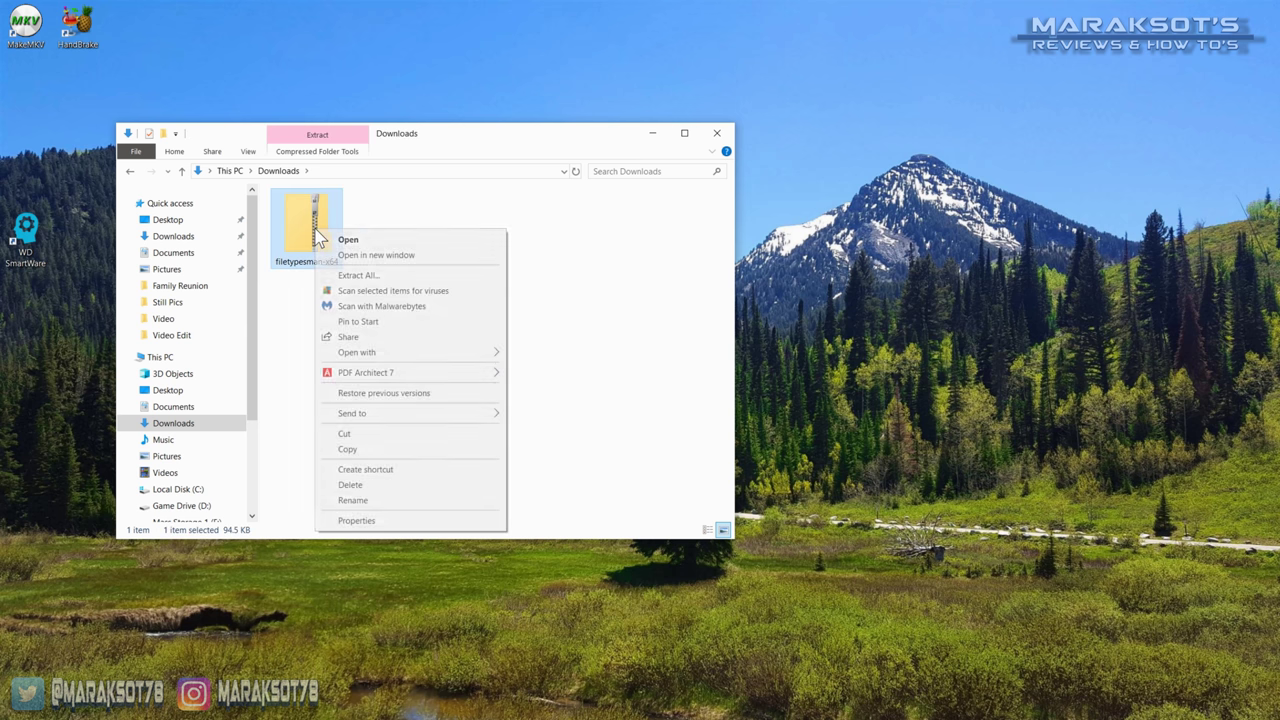
pyautogui.click(371, 276)
pyautogui.moveTo(771, 214); pyautogui.dragTo(661, 248)
pyautogui.click(835, 555)
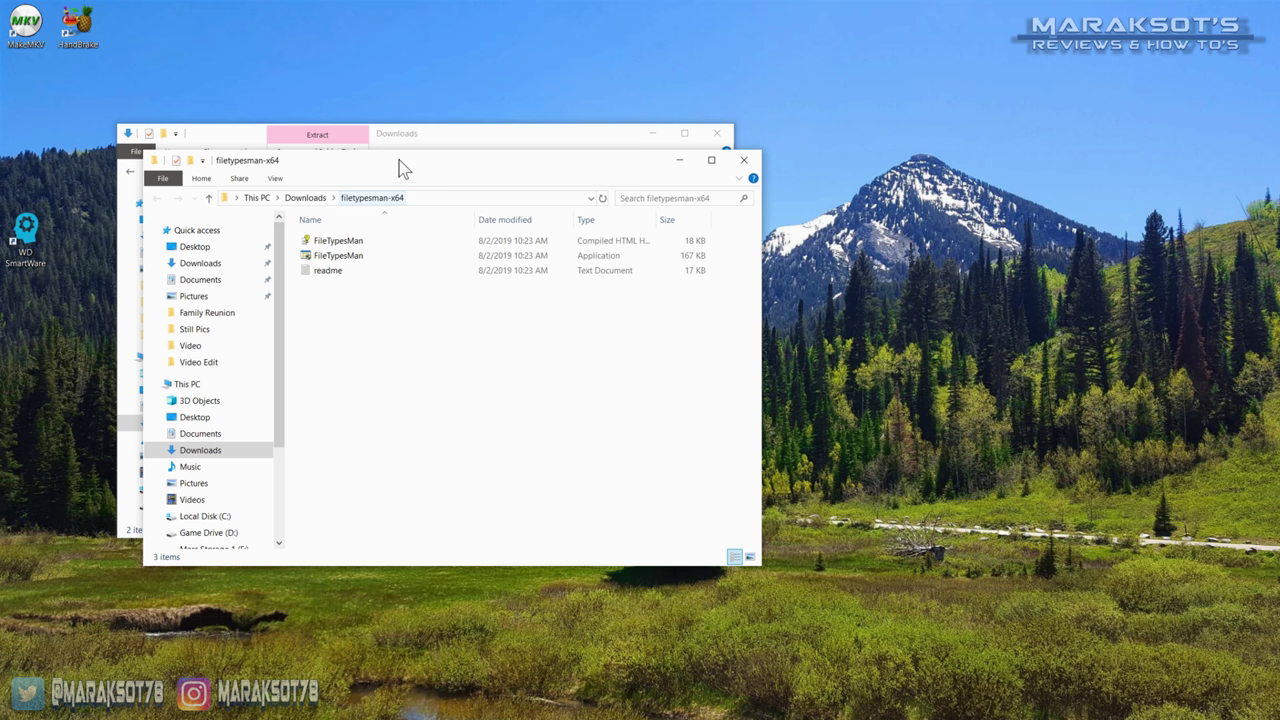
pyautogui.moveTo(400, 168); pyautogui.dragTo(582, 192)
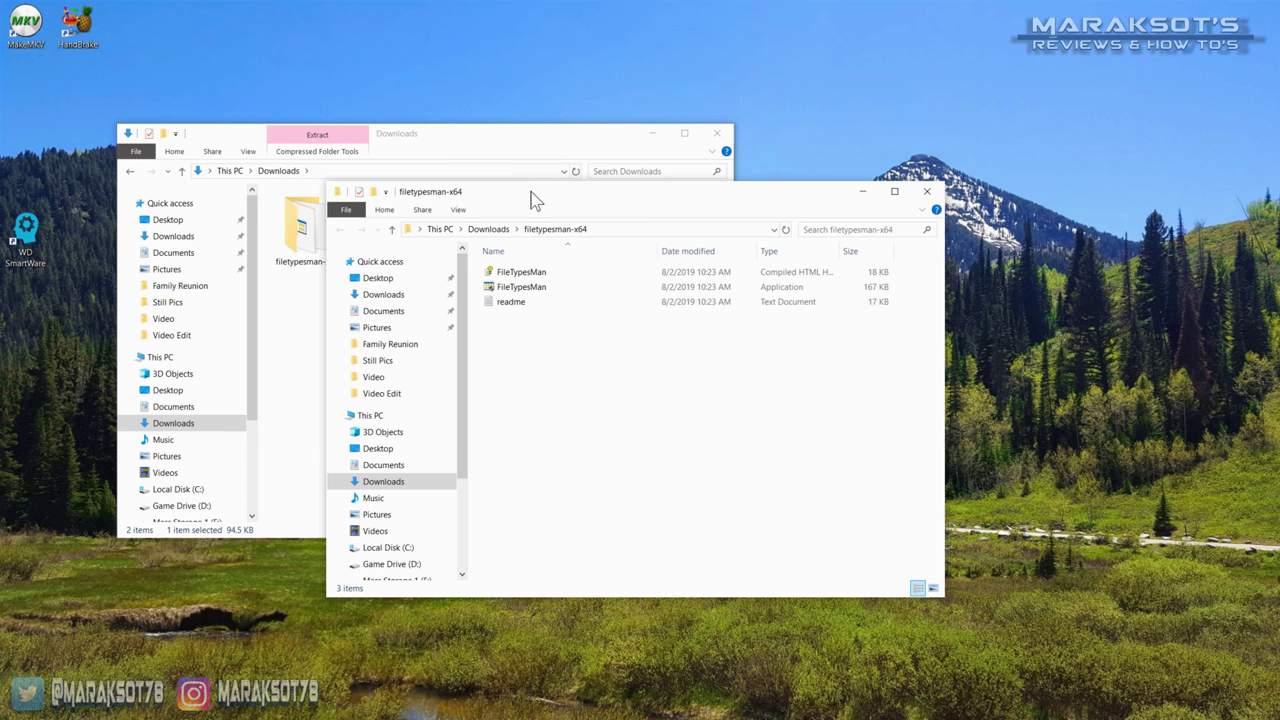
pyautogui.doubleClick(540, 290)
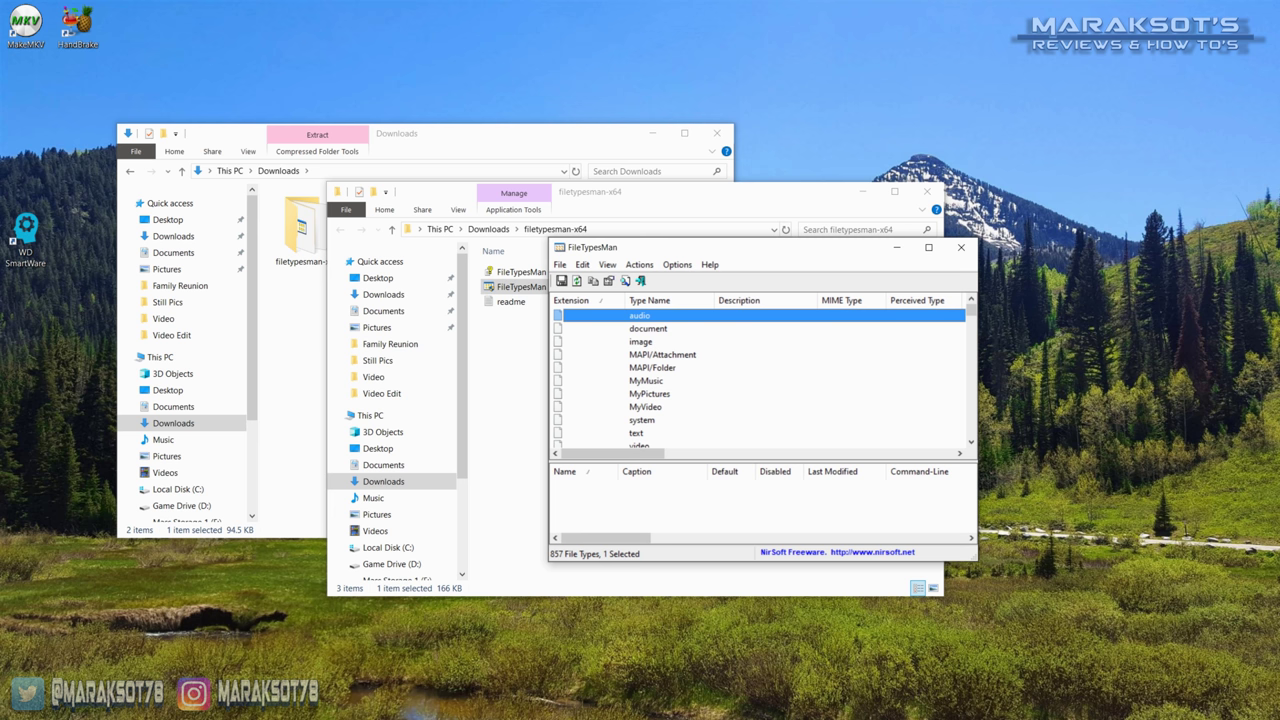
pyautogui.moveTo(972, 318); pyautogui.dragTo(972, 370)
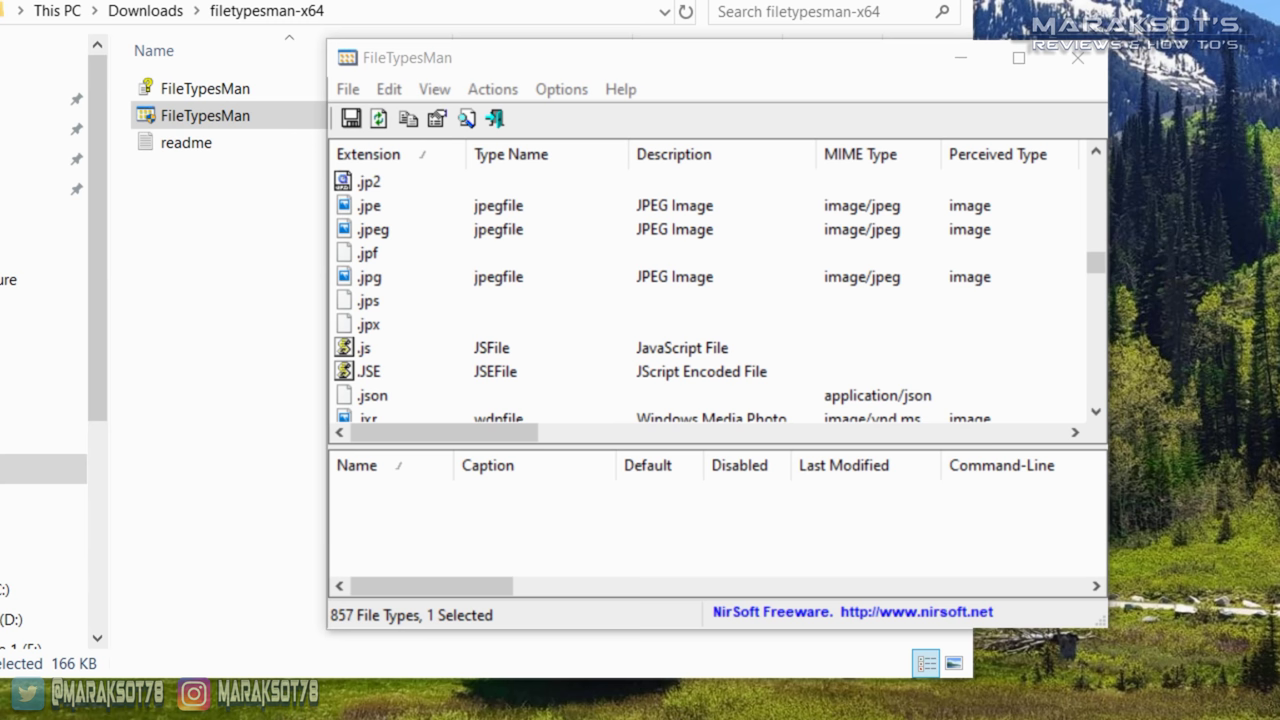
# Step: Give the .jpg file type the default icon Downloads\starrynight_icon.ico and save the change
pyautogui.click(500, 280)
pyautogui.rightClick(494, 279)
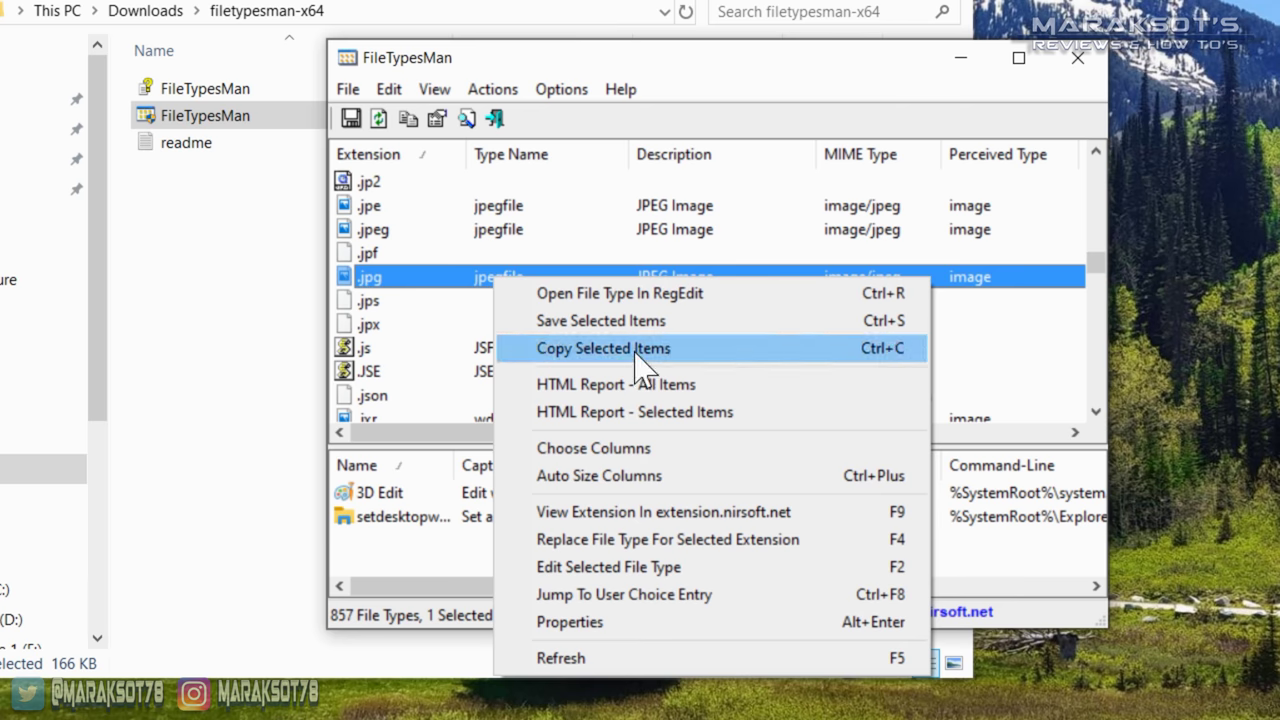
pyautogui.click(607, 568)
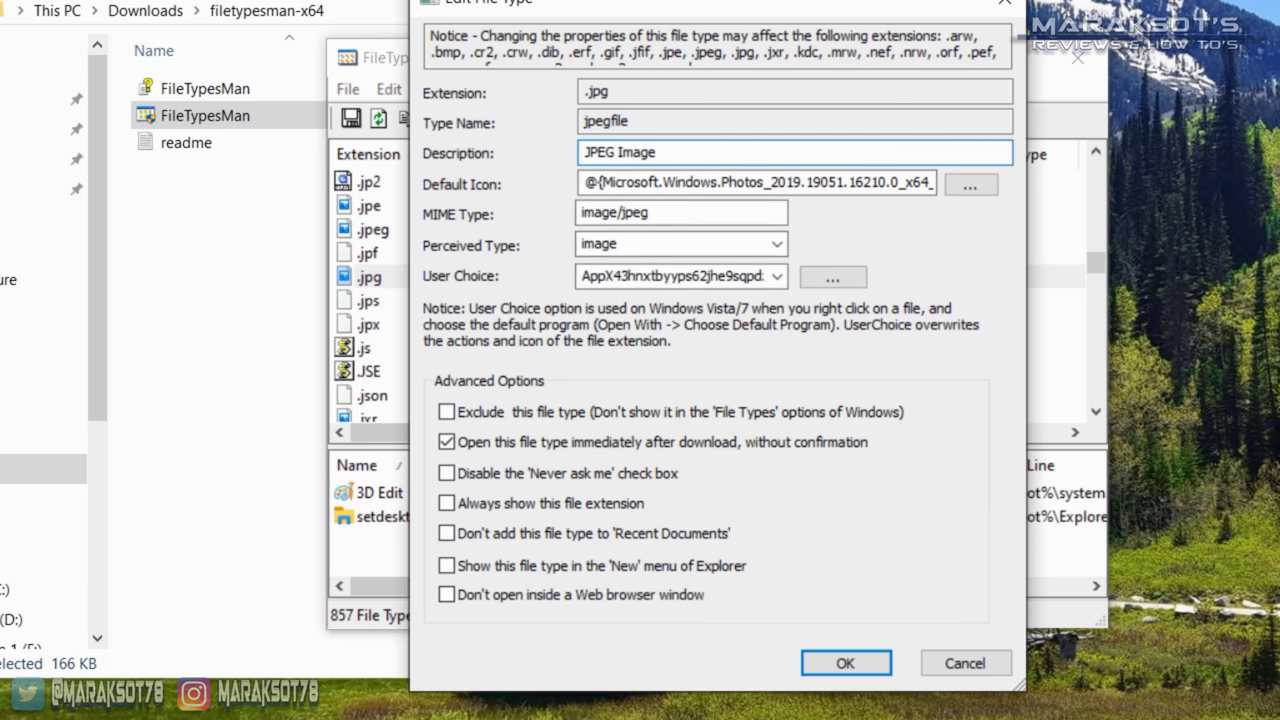
pyautogui.click(969, 186)
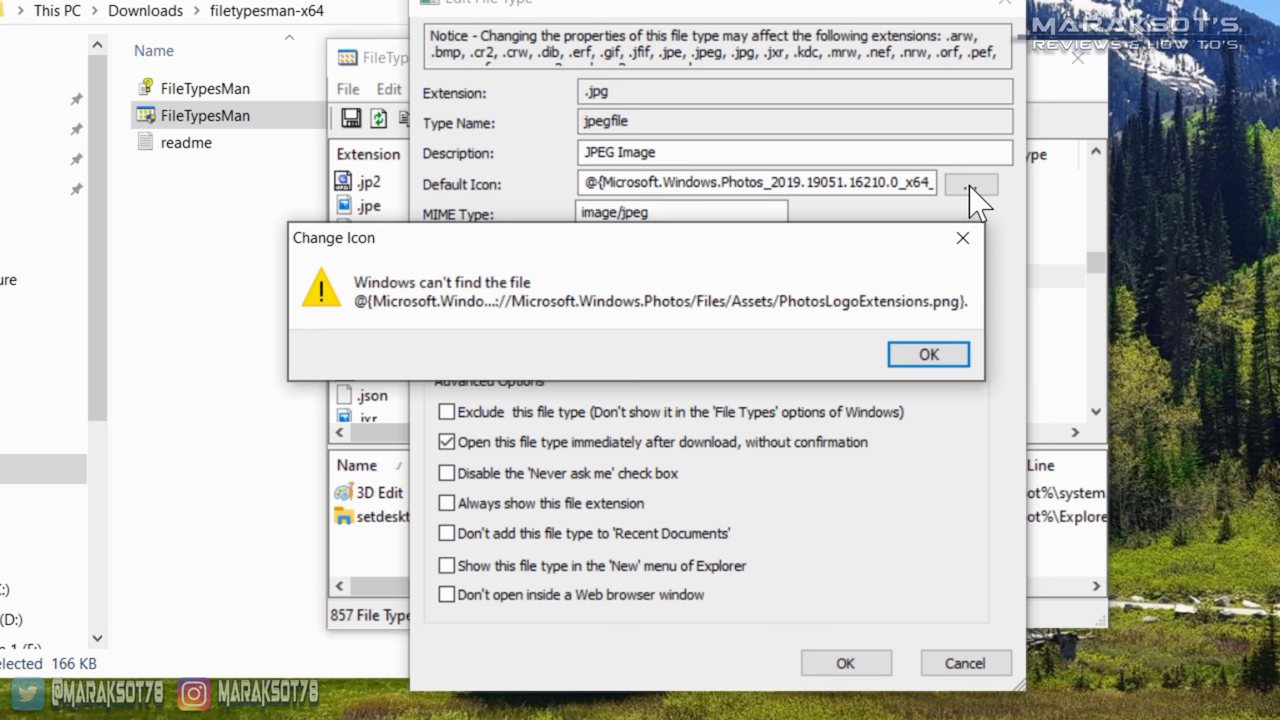
pyautogui.click(928, 356)
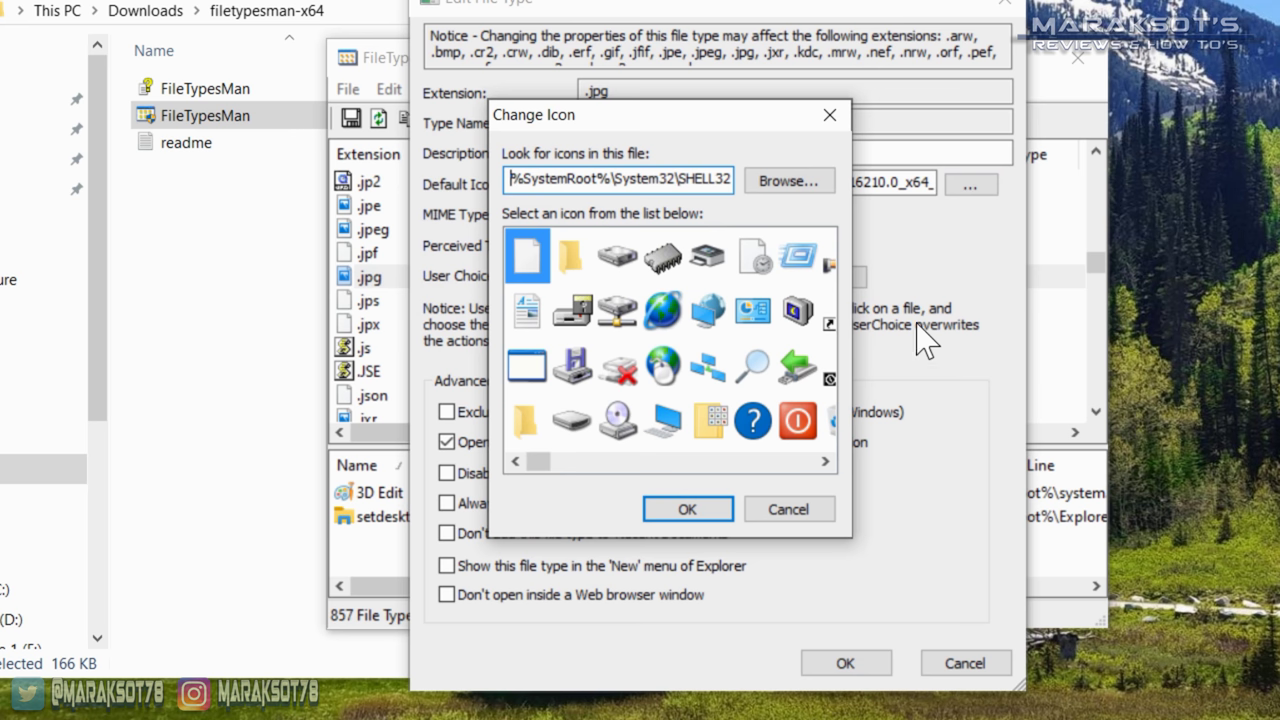
pyautogui.click(789, 182)
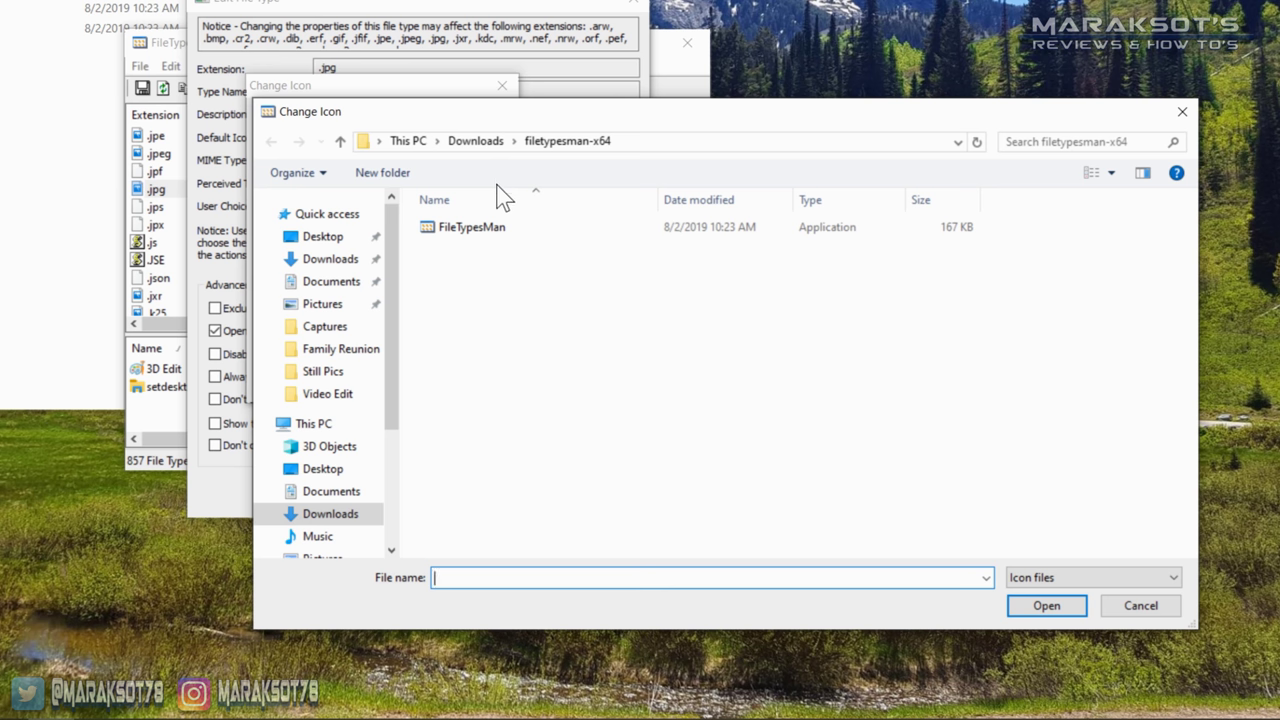
pyautogui.click(483, 146)
pyautogui.click(520, 253)
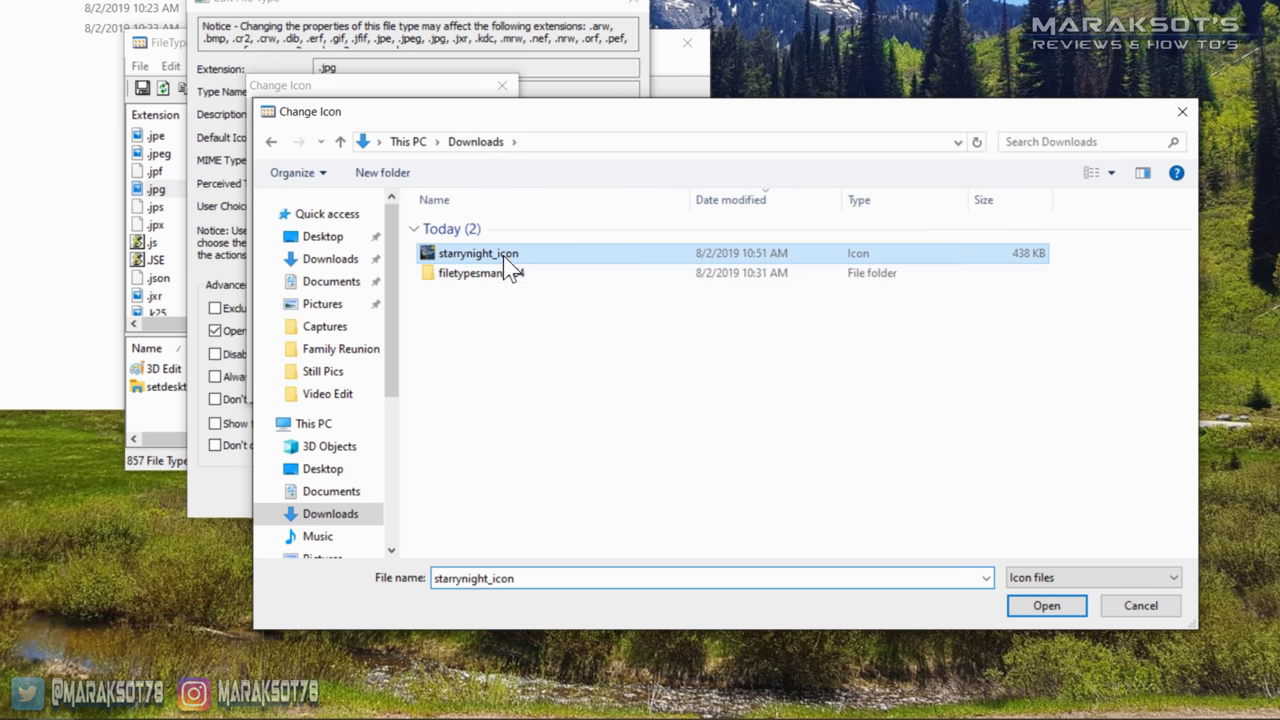
pyautogui.click(1062, 608)
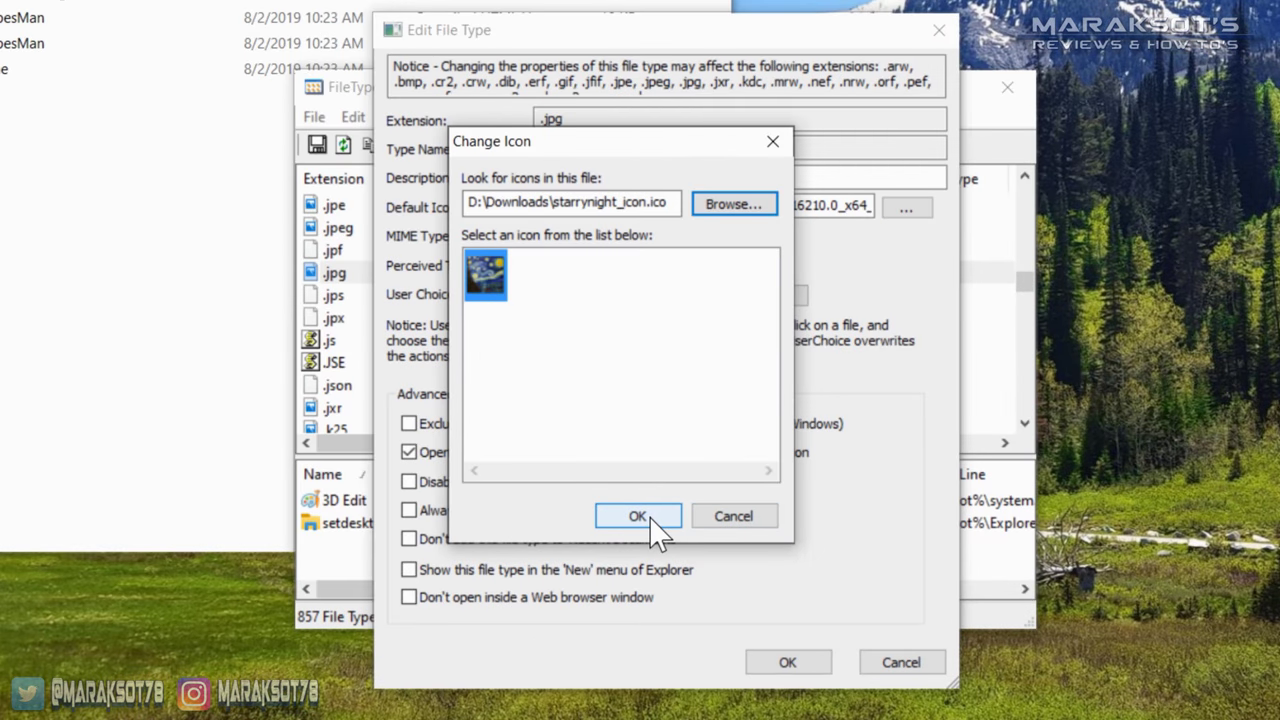
pyautogui.click(651, 517)
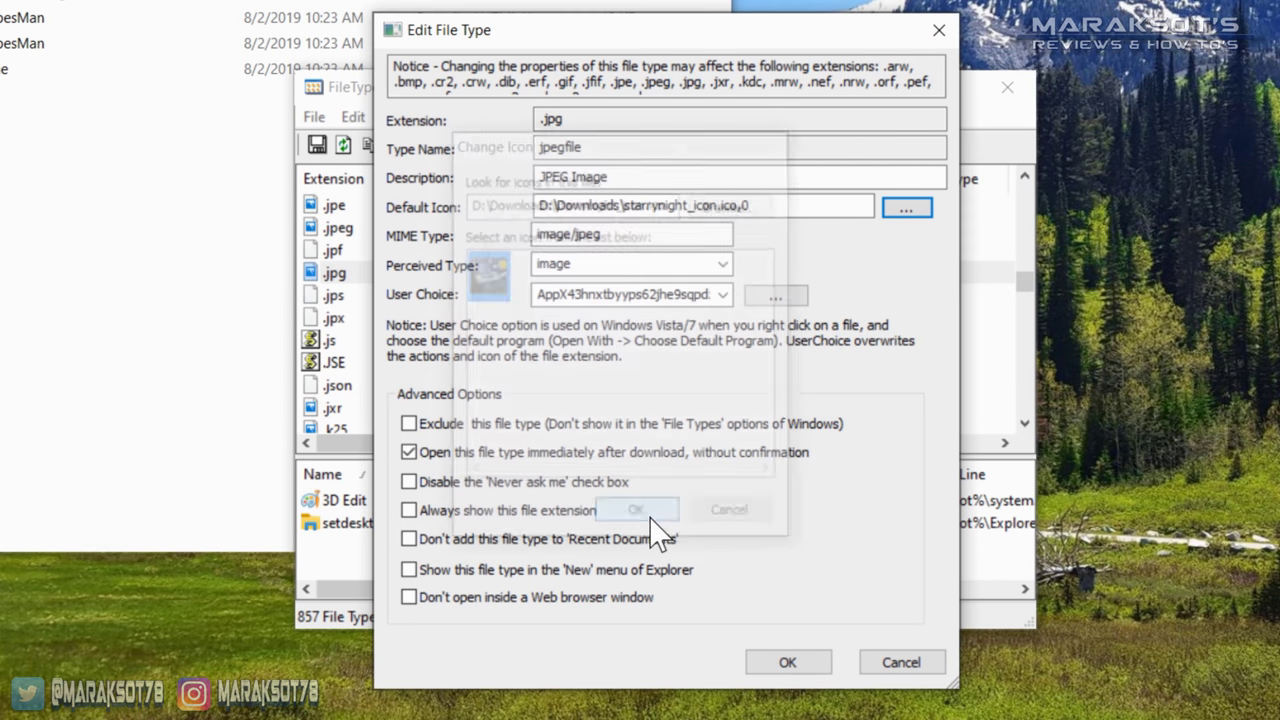
pyautogui.click(788, 662)
pyautogui.doubleClick(862, 163)
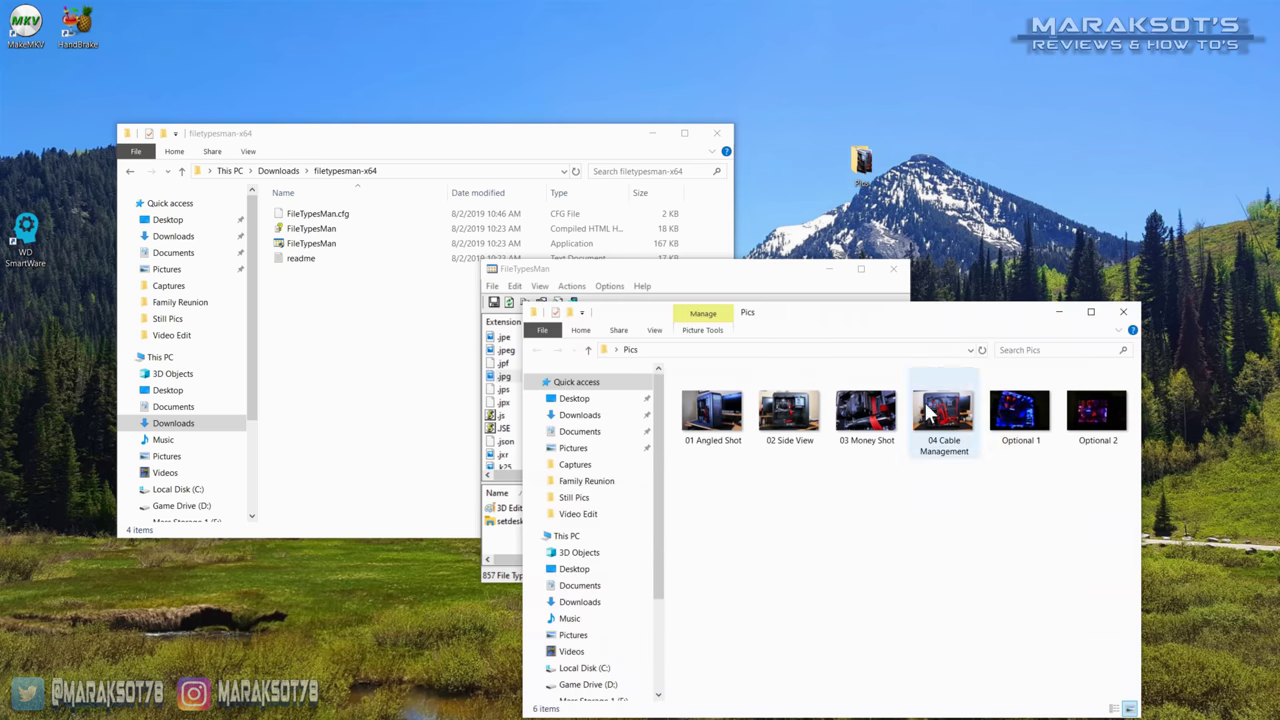
# Step: Switch the Pics folder view to List
pyautogui.rightClick(814, 495)
pyautogui.moveTo(860, 505)
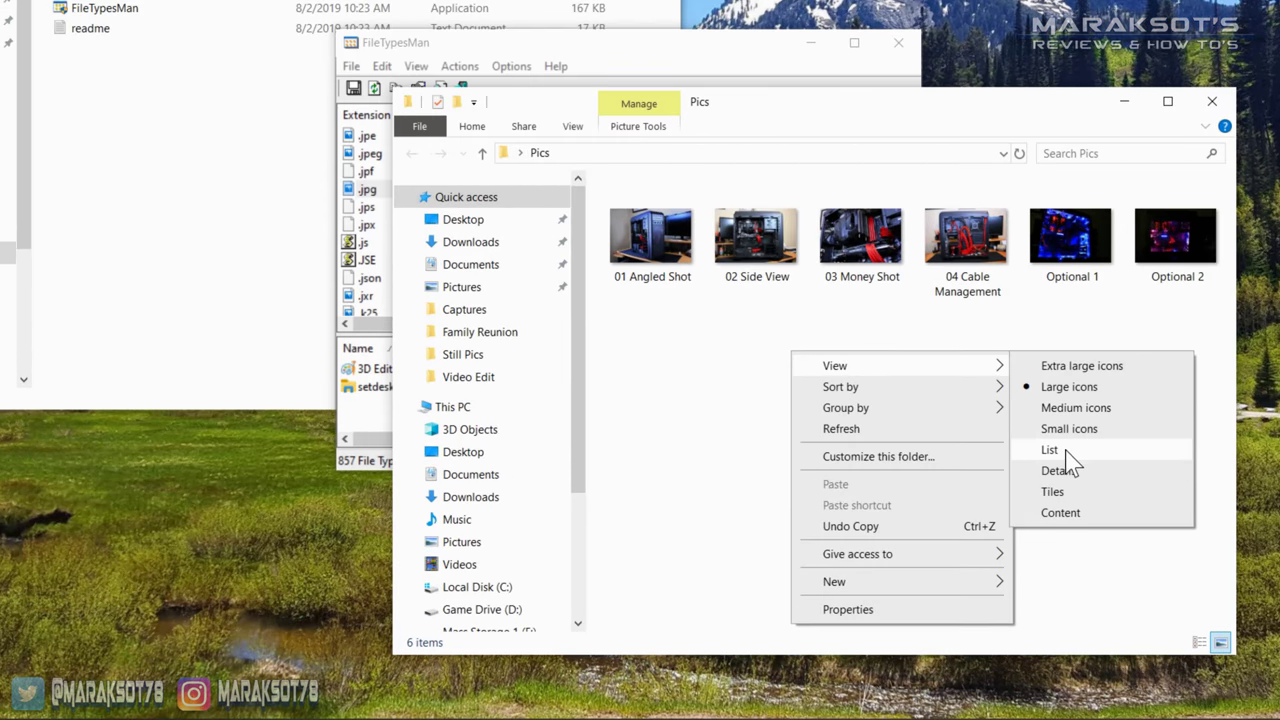
pyautogui.click(1060, 450)
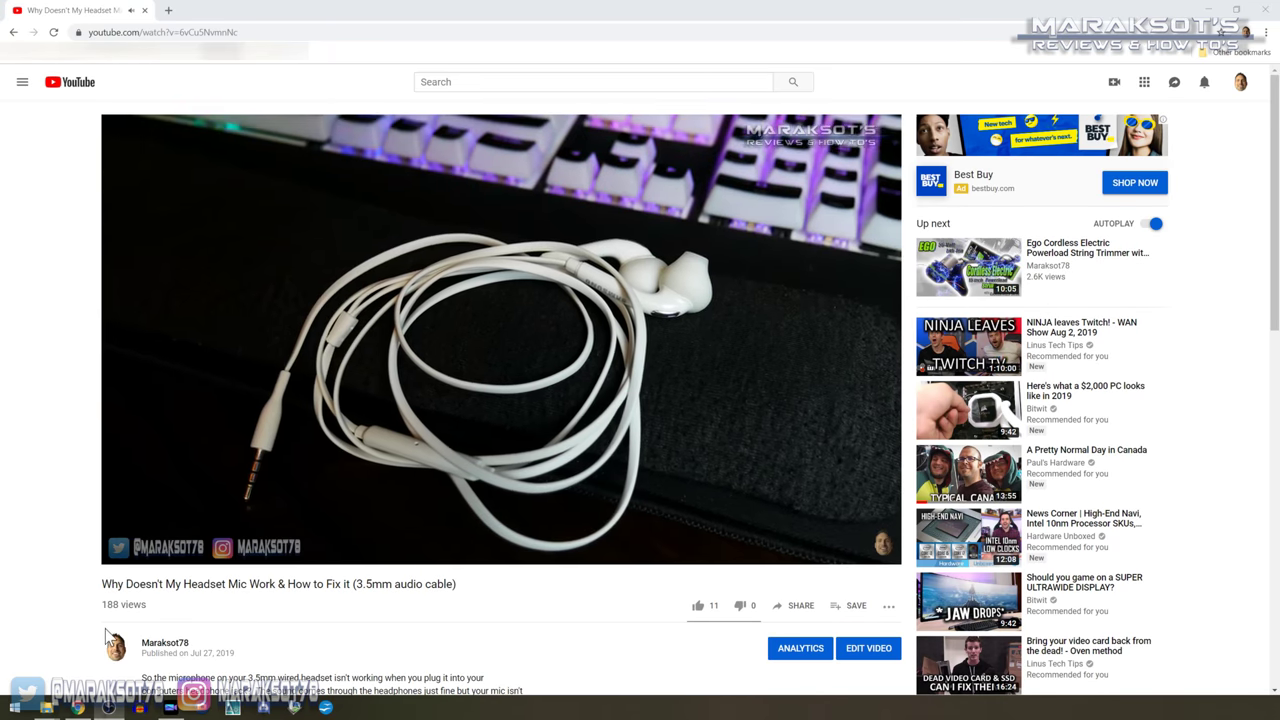
# Step: Expand the video description and follow its United States amazon.com storefront link
pyautogui.scroll(-3, 419, 474)
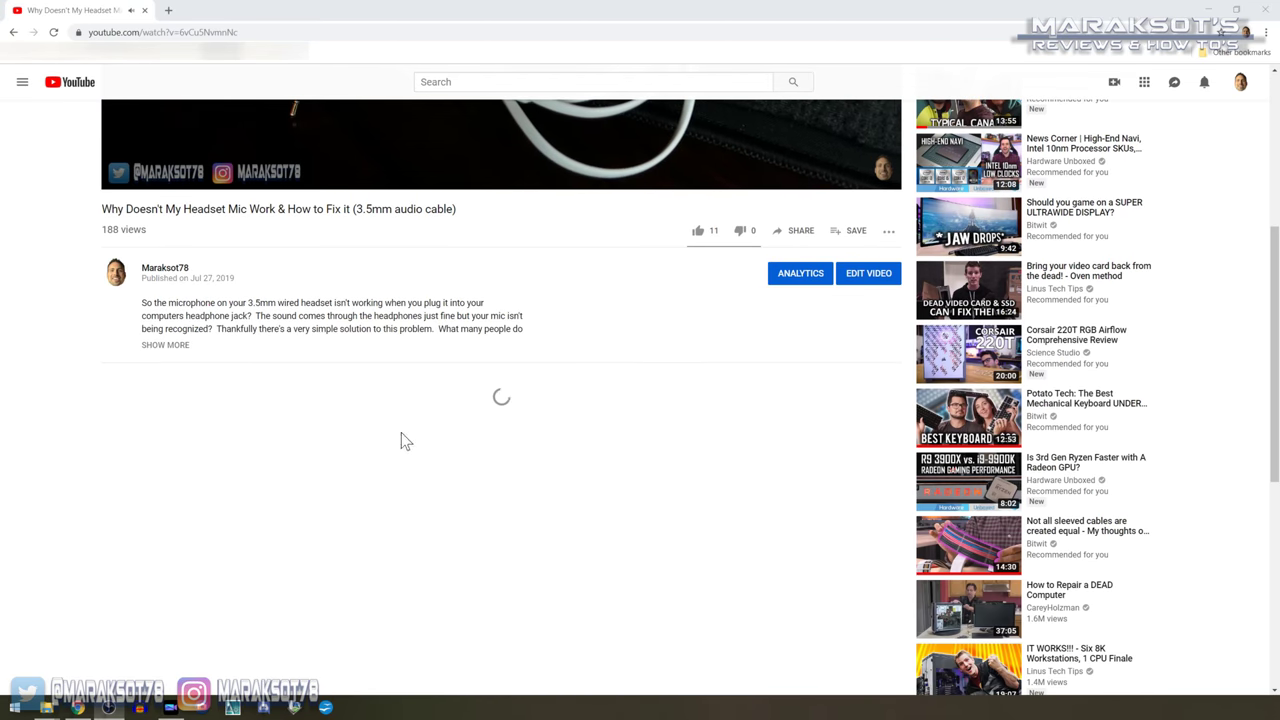
pyautogui.click(166, 345)
pyautogui.scroll(-1, 170, 350)
pyautogui.scroll(-1, 200, 400)
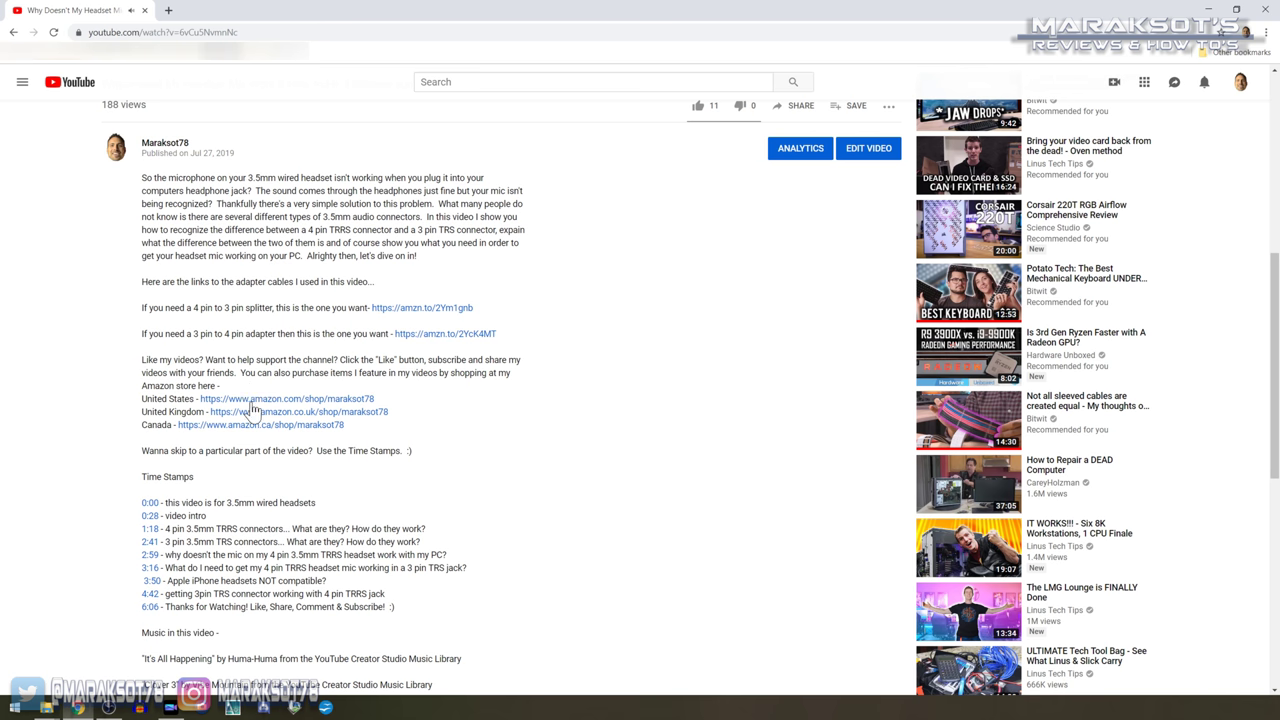
pyautogui.click(253, 401)
pyautogui.scroll(-5, 190, 240)
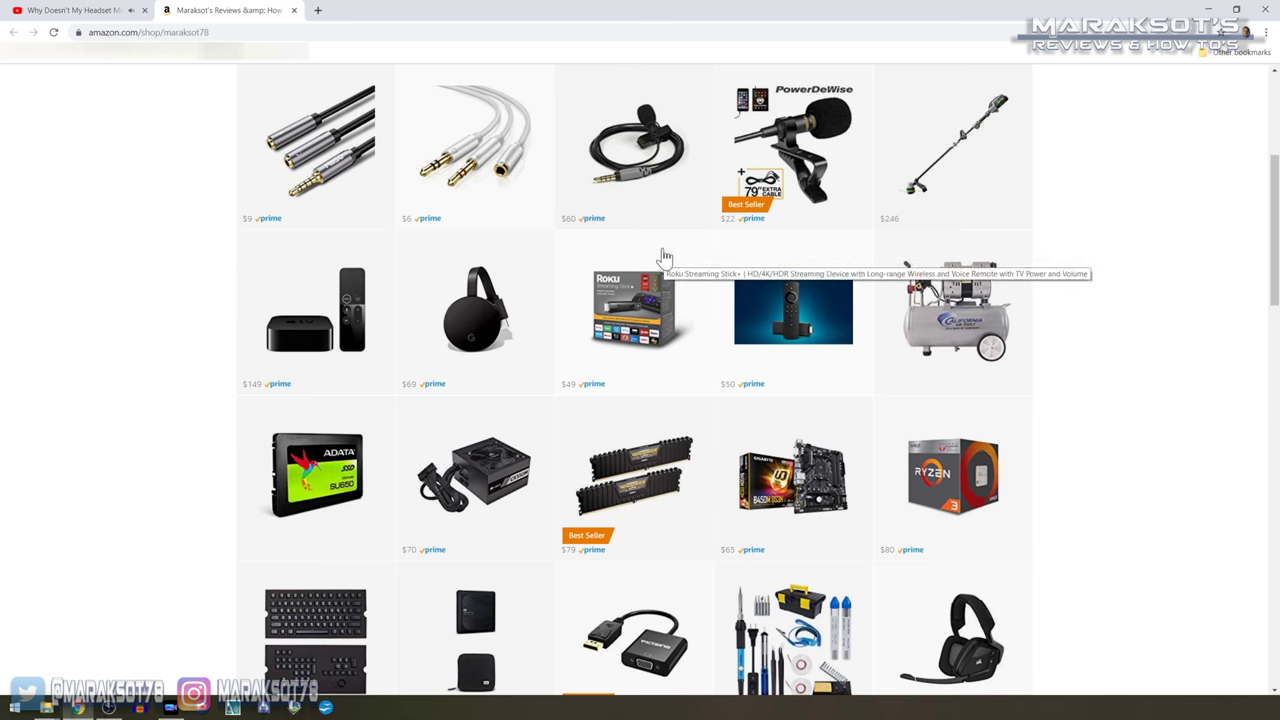
pyautogui.scroll(1, 668, 265)
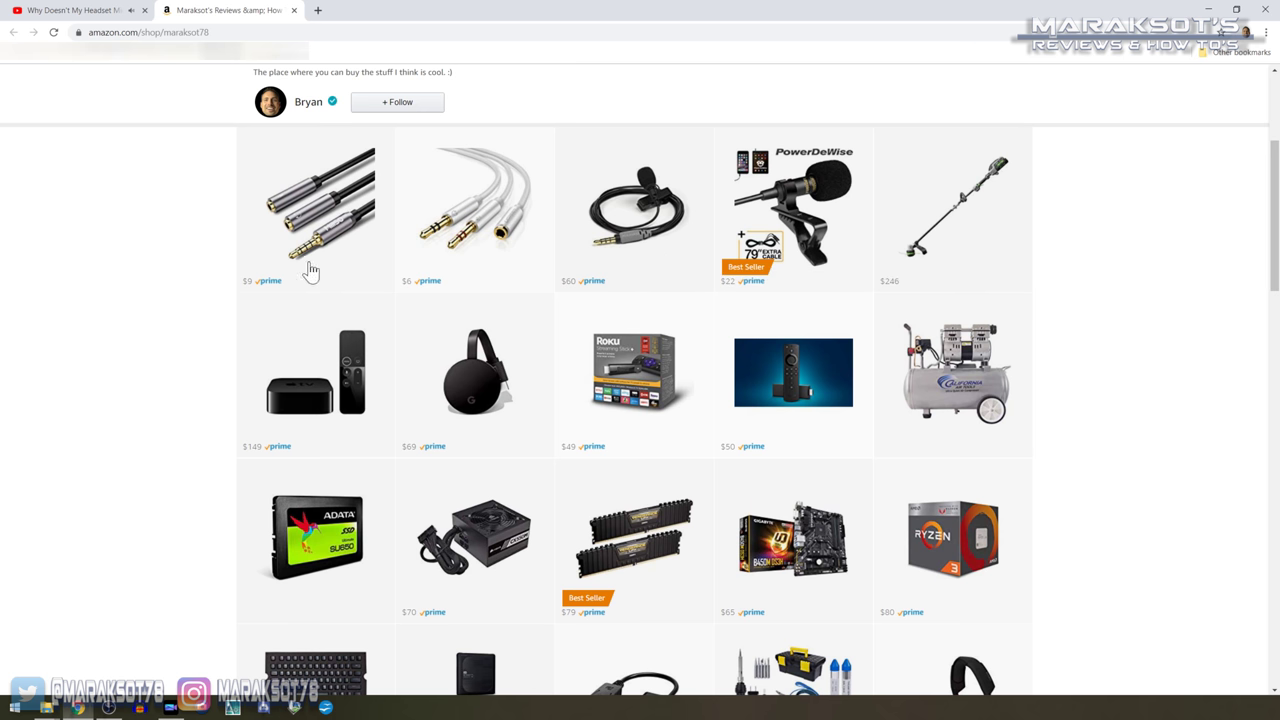